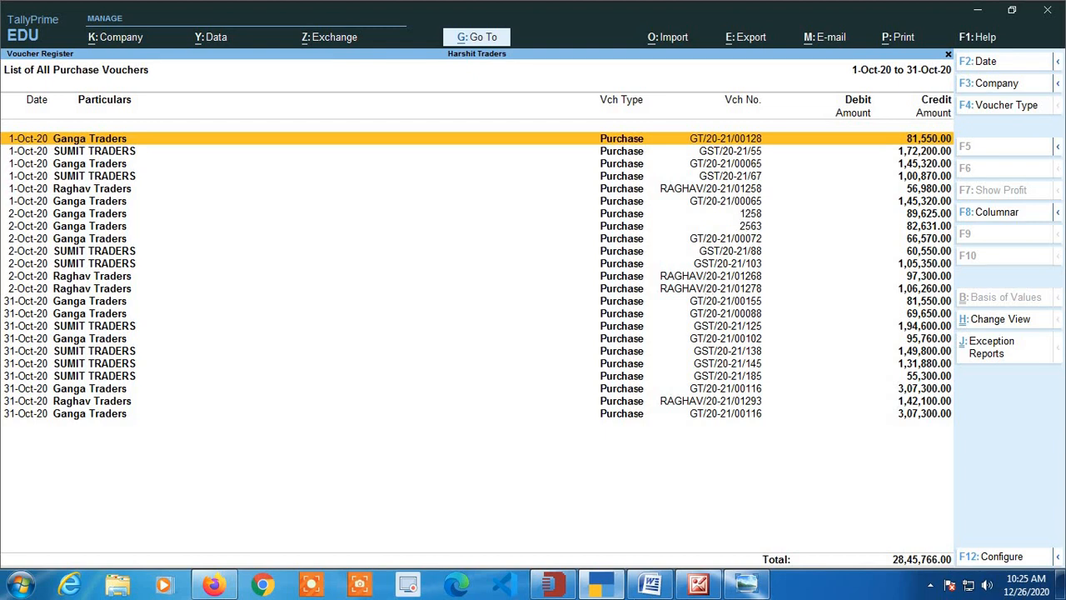
Step: Switch to Windows Photo Viewer to view the lesson title image 20201214_104247.jpg, and return to TallyPrime's purchase voucher list
{"action": "mouse_move", "coordinate": [739, 588]}
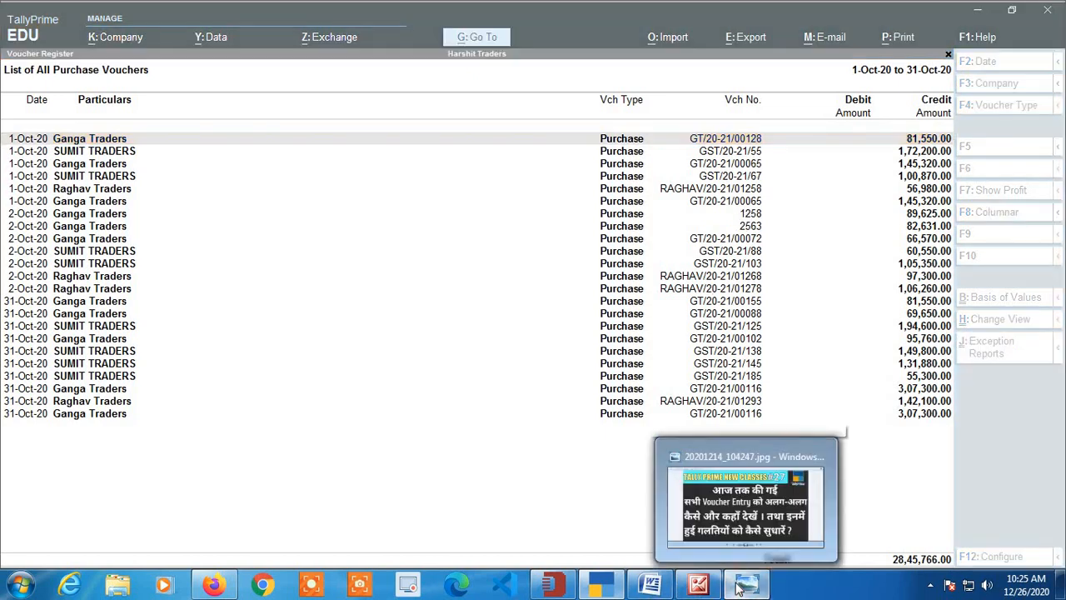
{"action": "left_click", "coordinate": [717, 508]}
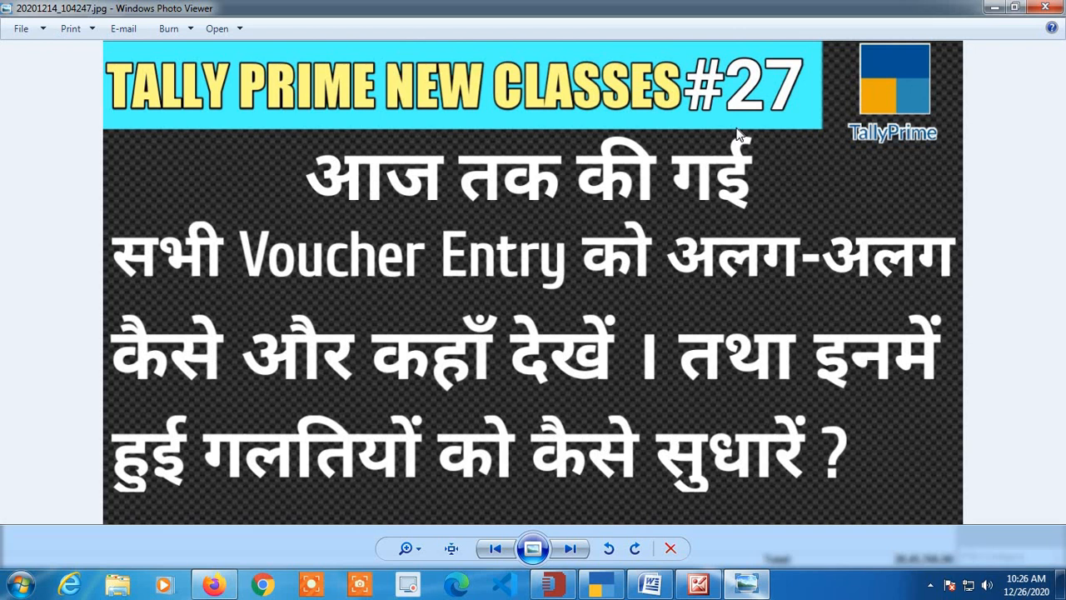
{"action": "left_click", "coordinate": [996, 8]}
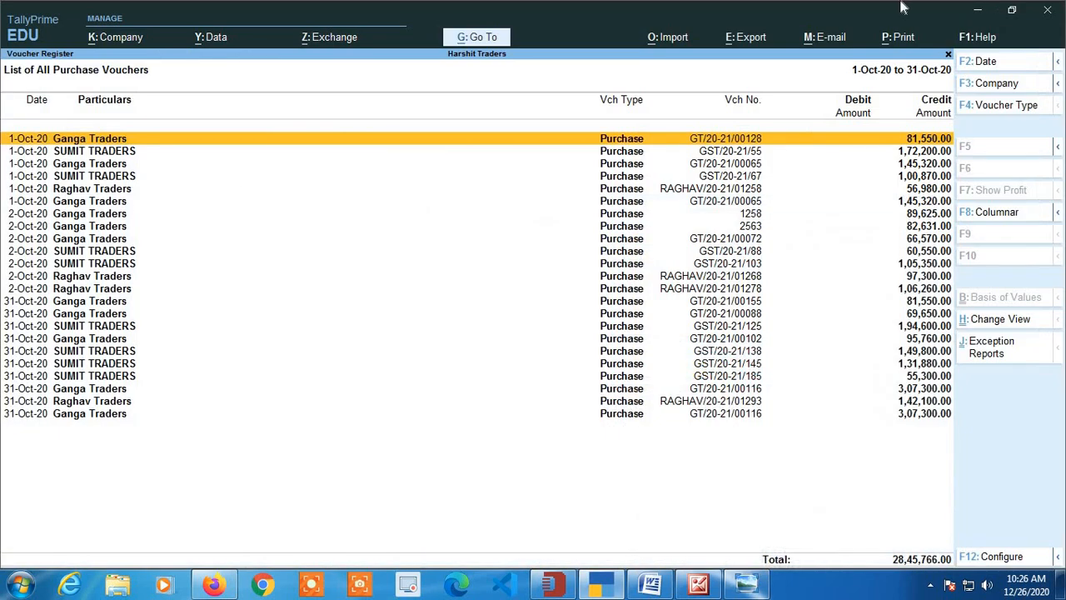
Step: Compare the two 1-Oct-20 Ganga Traders purchase vouchers of 1,45,320.00 that share the same voucher number
{"action": "key", "text": "Down"}
{"action": "key", "text": "Down"}
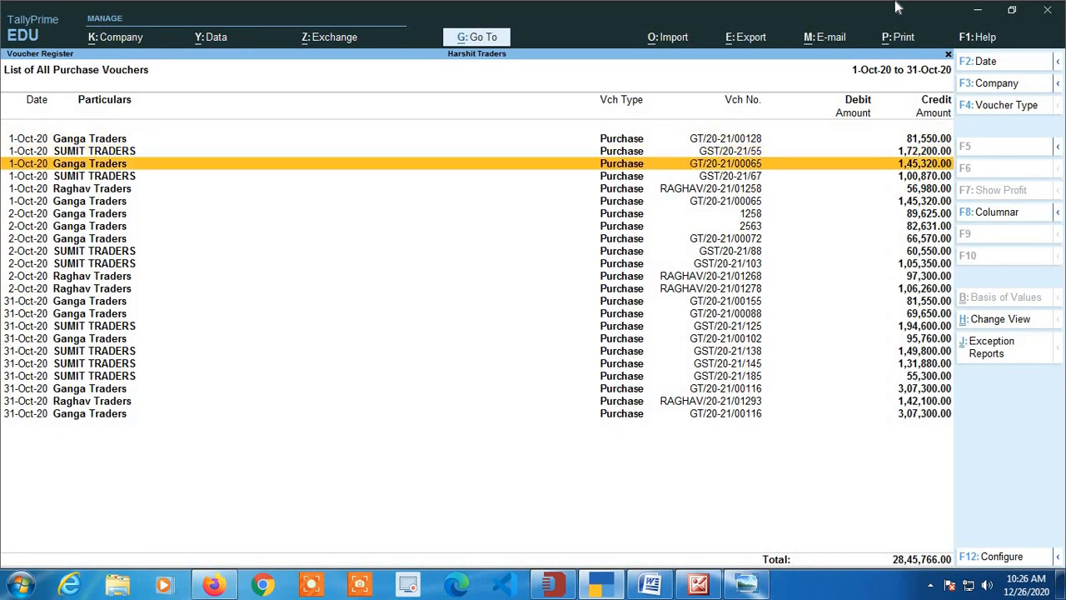
{"action": "key", "text": "Up"}
{"action": "key", "text": "Up"}
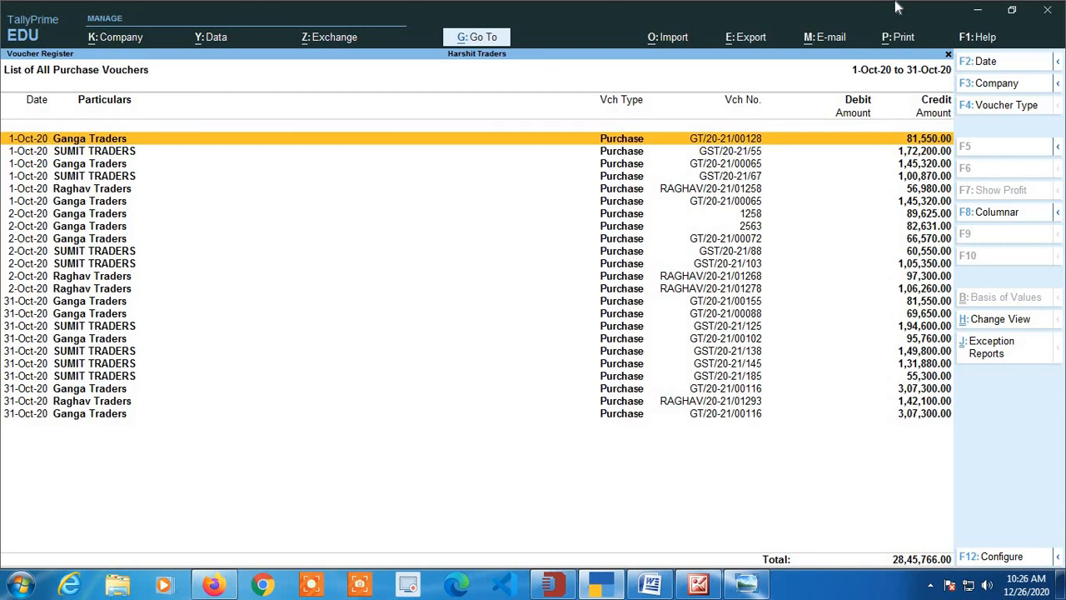
{"action": "key", "text": "Down"}
{"action": "key", "text": "Down"}
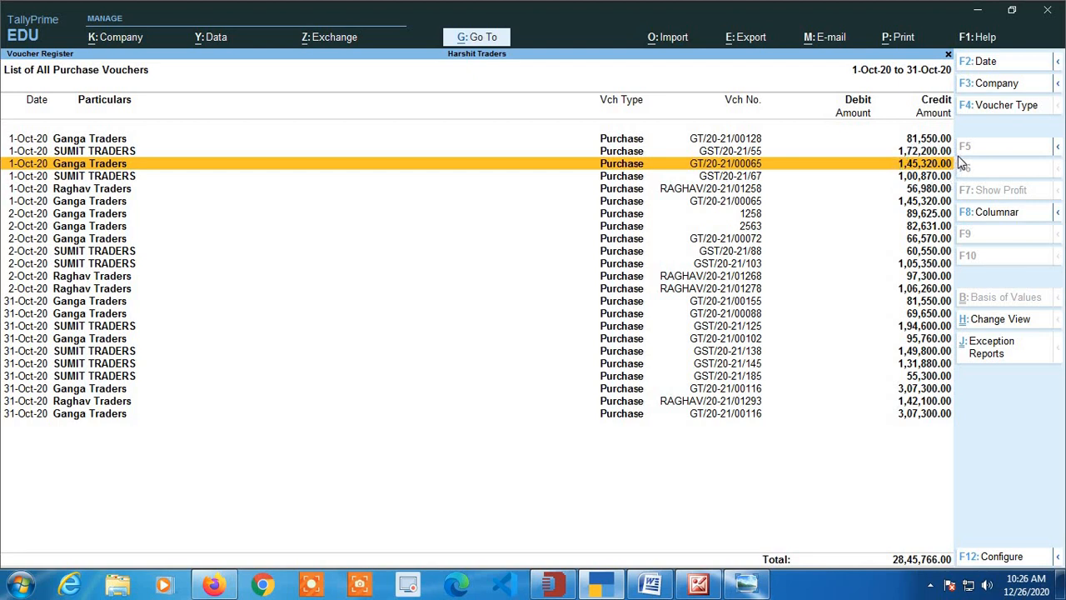
{"action": "key", "text": "Down"}
{"action": "key", "text": "Down"}
{"action": "key", "text": "Down"}
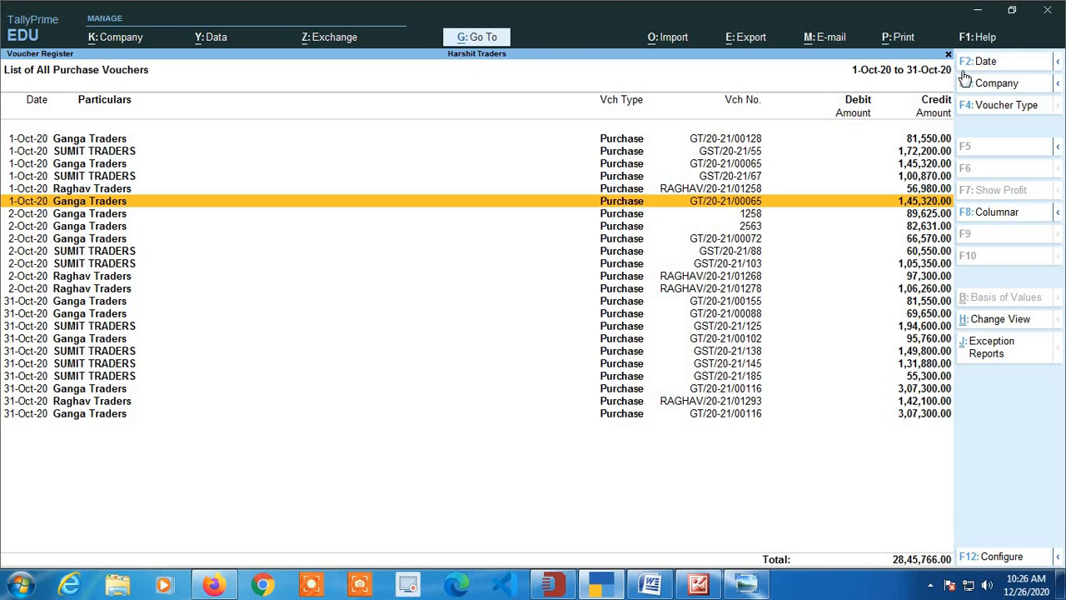
{"action": "key", "text": "Up"}
{"action": "key", "text": "Up"}
{"action": "key", "text": "Up"}
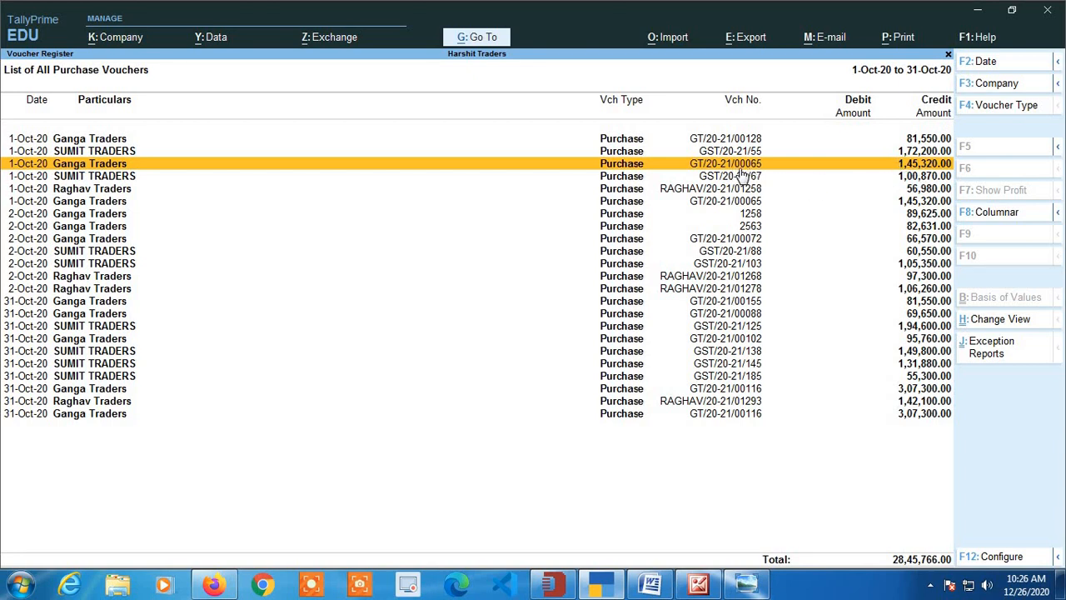
{"action": "key", "text": "Down"}
{"action": "key", "text": "Down"}
{"action": "key", "text": "Down"}
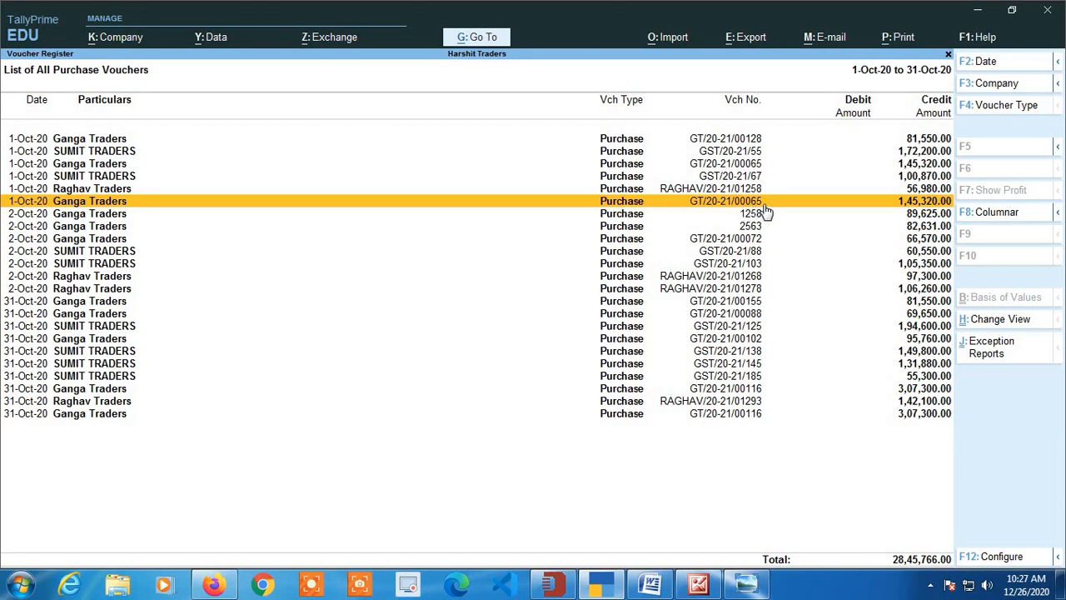
{"action": "key", "text": "Up"}
{"action": "key", "text": "Up"}
{"action": "key", "text": "Up"}
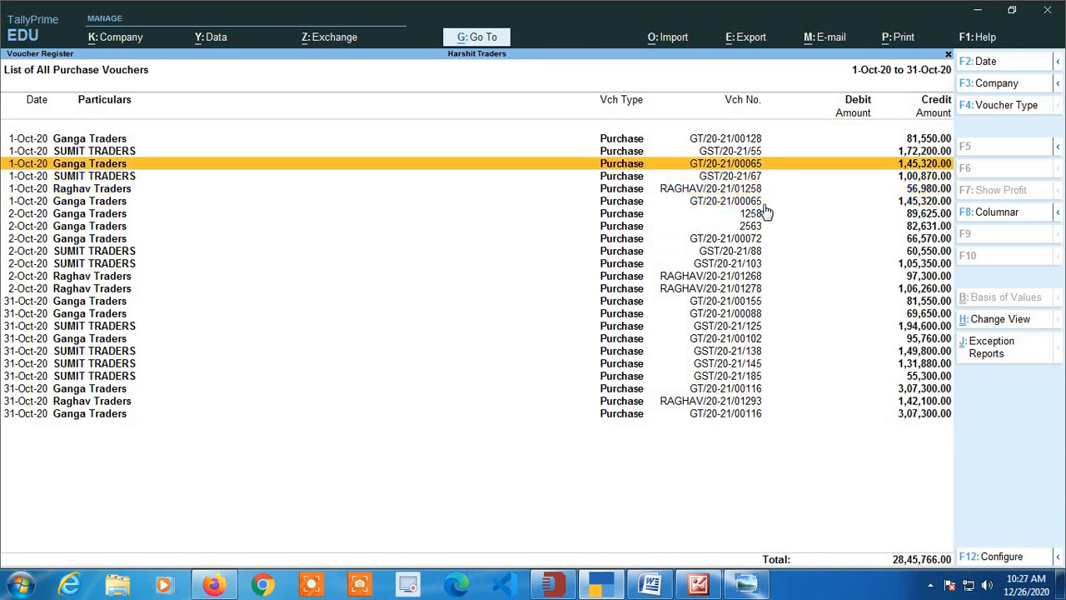
{"action": "key", "text": "Down"}
{"action": "key", "text": "Down"}
{"action": "key", "text": "Down"}
{"action": "key", "text": "Up"}
{"action": "key", "text": "Up"}
{"action": "key", "text": "Up"}
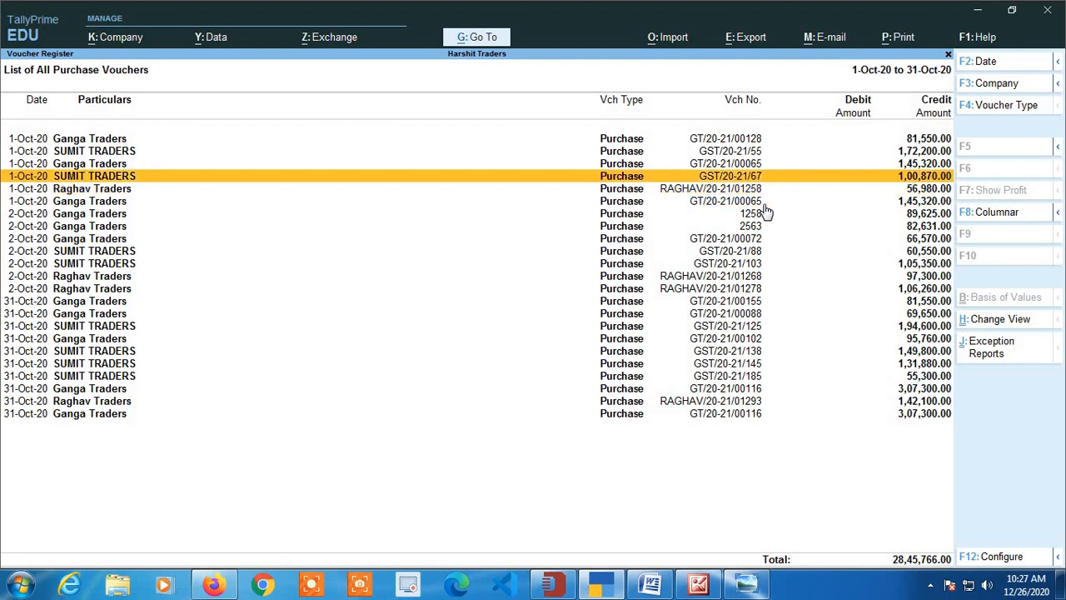
{"action": "key", "text": "Down"}
{"action": "key", "text": "Down"}
{"action": "key", "text": "Down"}
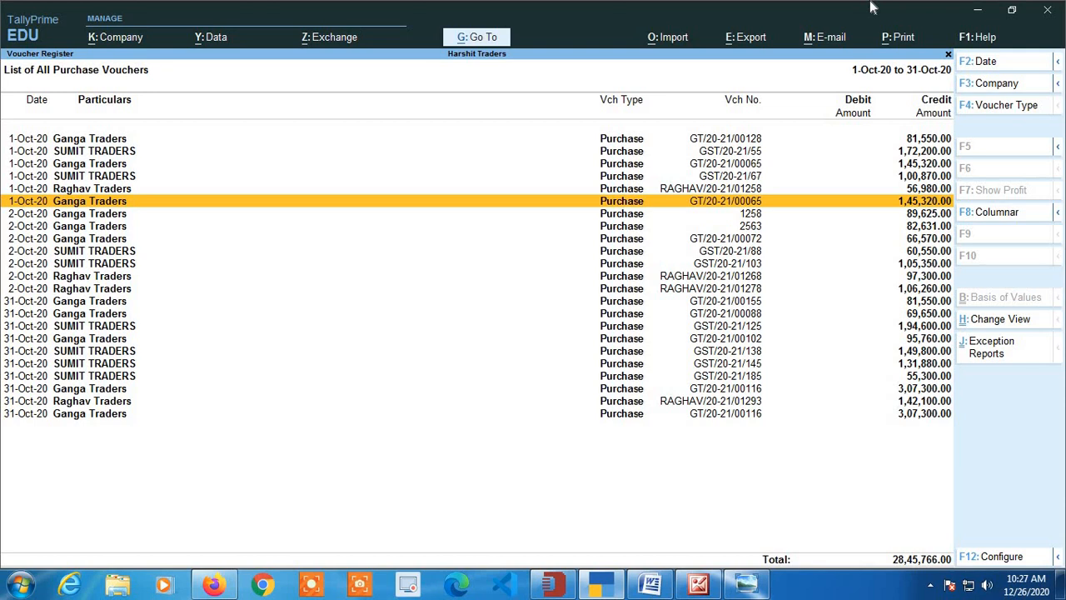
{"action": "key", "text": "Down"}
{"action": "key", "text": "Up"}
{"action": "key", "text": "Up"}
{"action": "key", "text": "Up"}
{"action": "key", "text": "Up"}
{"action": "key", "text": "Up"}
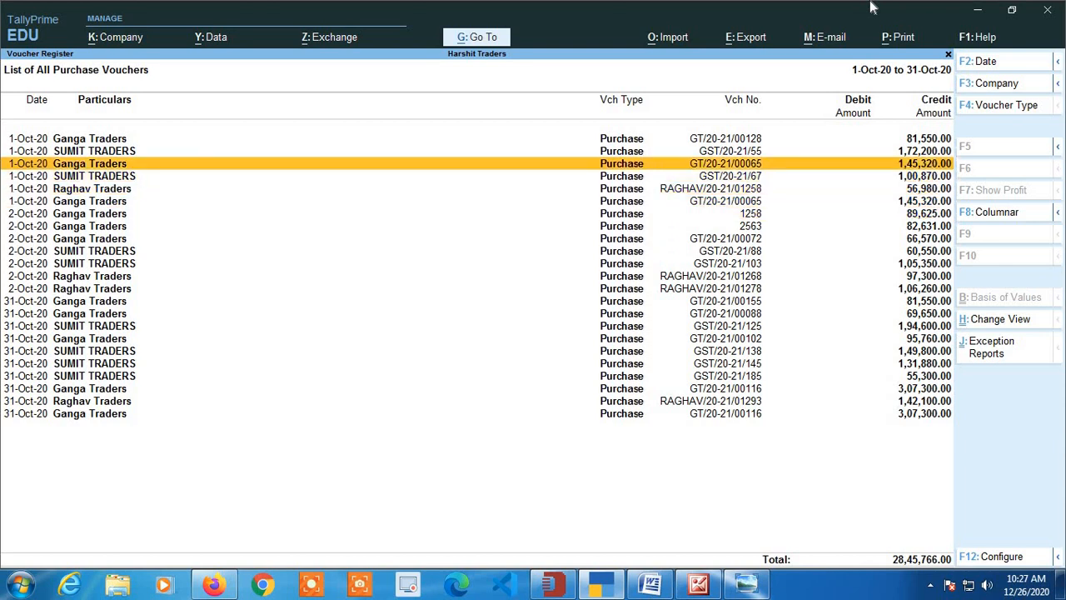
Step: Glance at Alt.docx in Word, and delete the second 1-Oct-20 Ganga Traders purchase voucher of 1,45,320.00 in TallyPrime
{"action": "key", "text": "Down"}
{"action": "key", "text": "Down"}
{"action": "key", "text": "Down"}
{"action": "key", "text": "Down"}
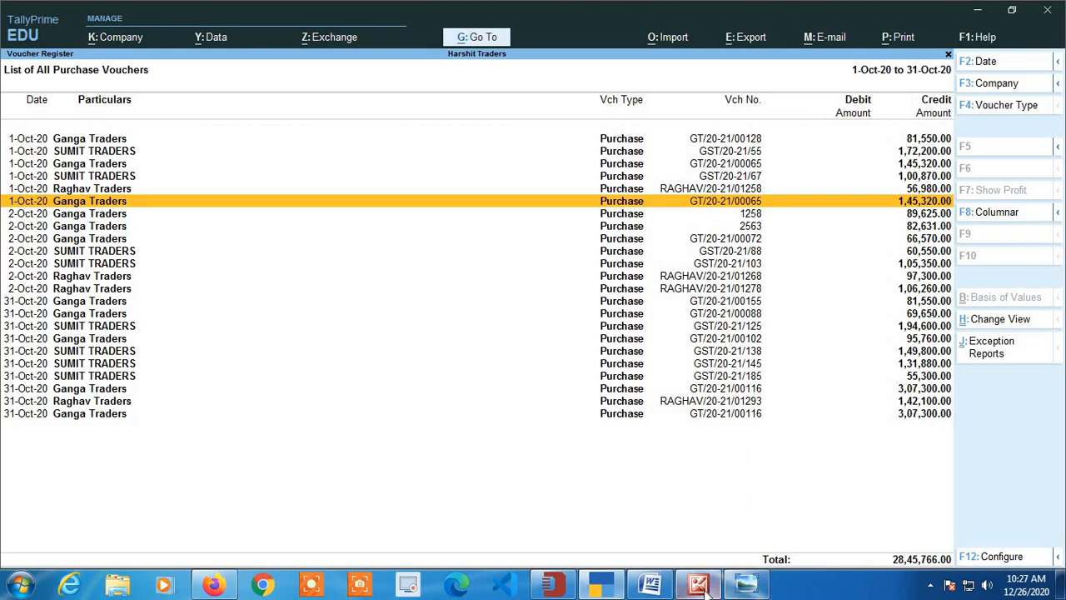
{"action": "left_click", "coordinate": [652, 586]}
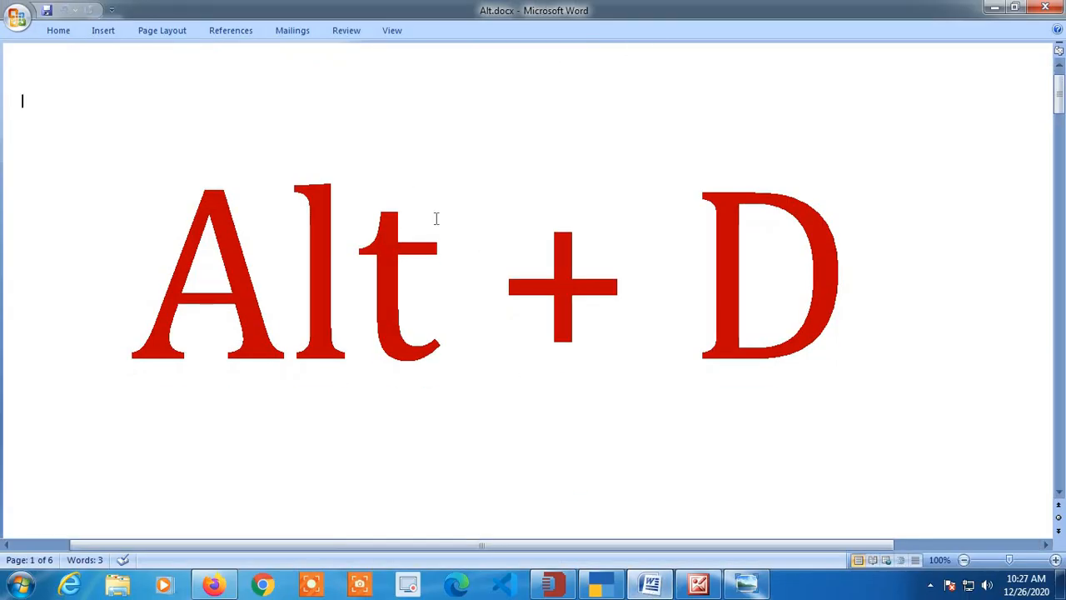
{"action": "left_click", "coordinate": [996, 10]}
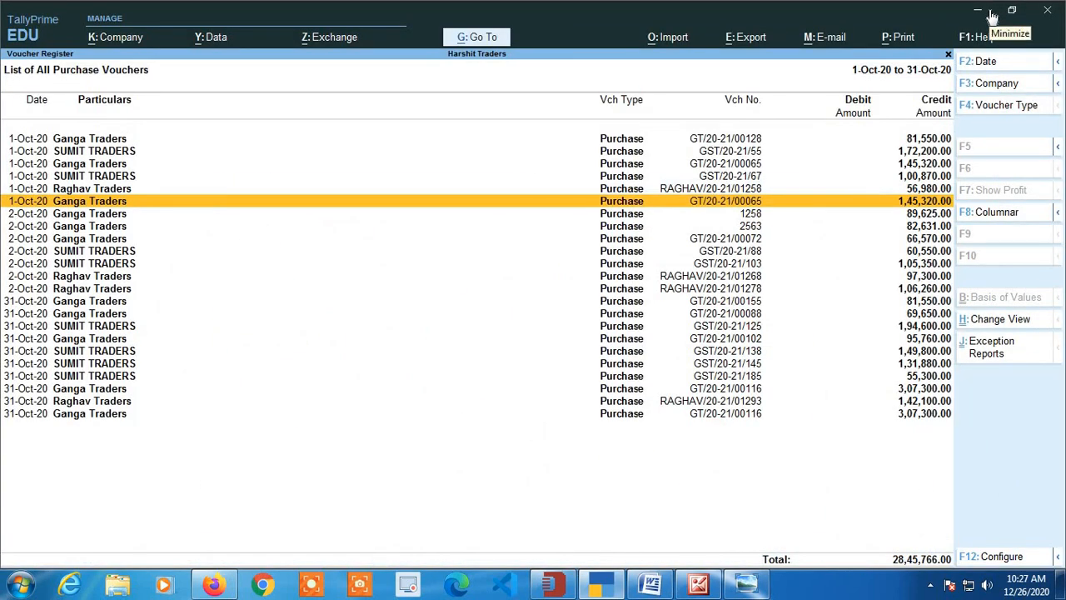
{"action": "key", "text": "alt+d"}
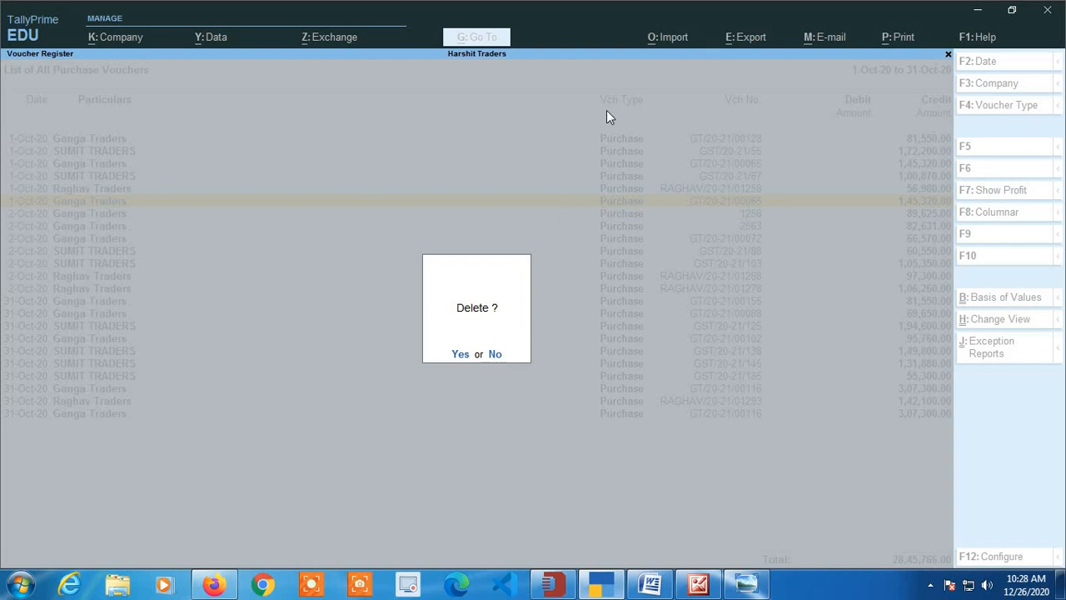
{"action": "key", "text": "y"}
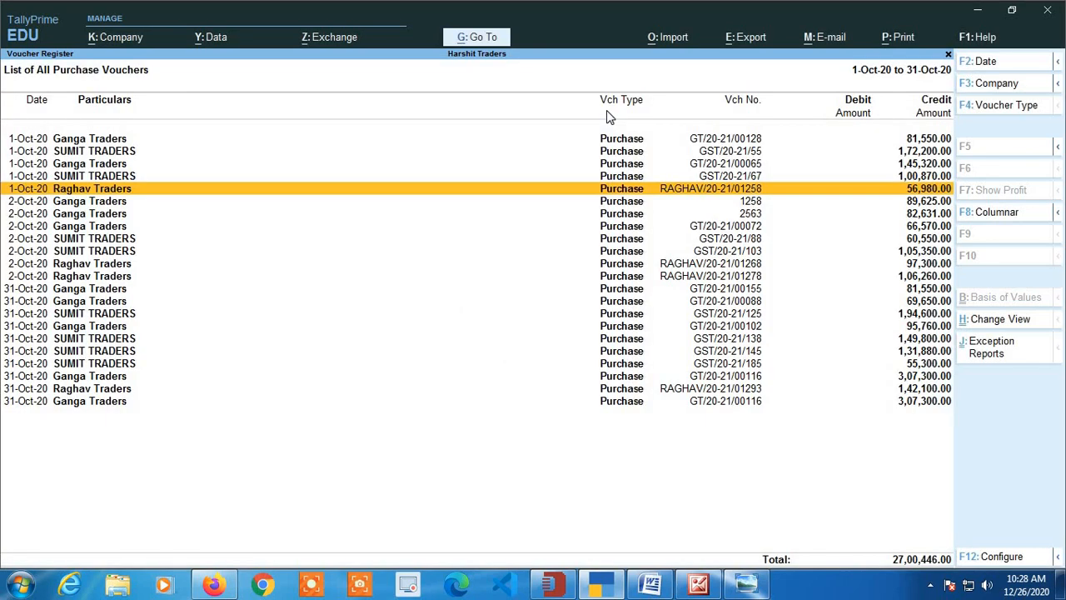
Step: Examine the purchase voucher list from the 1-Oct-20 entries through the last 31-Oct-20 entry for another duplicate
{"action": "key", "text": "Up"}
{"action": "key", "text": "Up"}
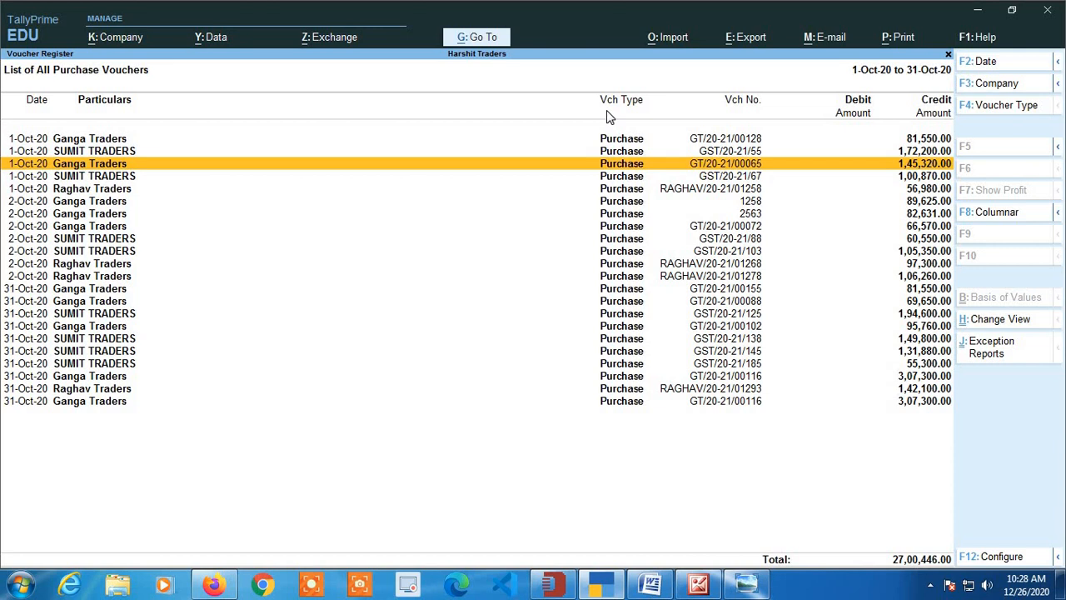
{"action": "key", "text": "Down"}
{"action": "key", "text": "Down"}
{"action": "key", "text": "Down"}
{"action": "key", "text": "Down"}
{"action": "key", "text": "Down"}
{"action": "key", "text": "Down"}
{"action": "key", "text": "Down"}
{"action": "key", "text": "Down"}
{"action": "key", "text": "Down"}
{"action": "key", "text": "Down"}
{"action": "key", "text": "Down"}
{"action": "key", "text": "Down"}
{"action": "key", "text": "Down"}
{"action": "key", "text": "Down"}
{"action": "key", "text": "Down"}
{"action": "key", "text": "Down"}
{"action": "key", "text": "Down"}
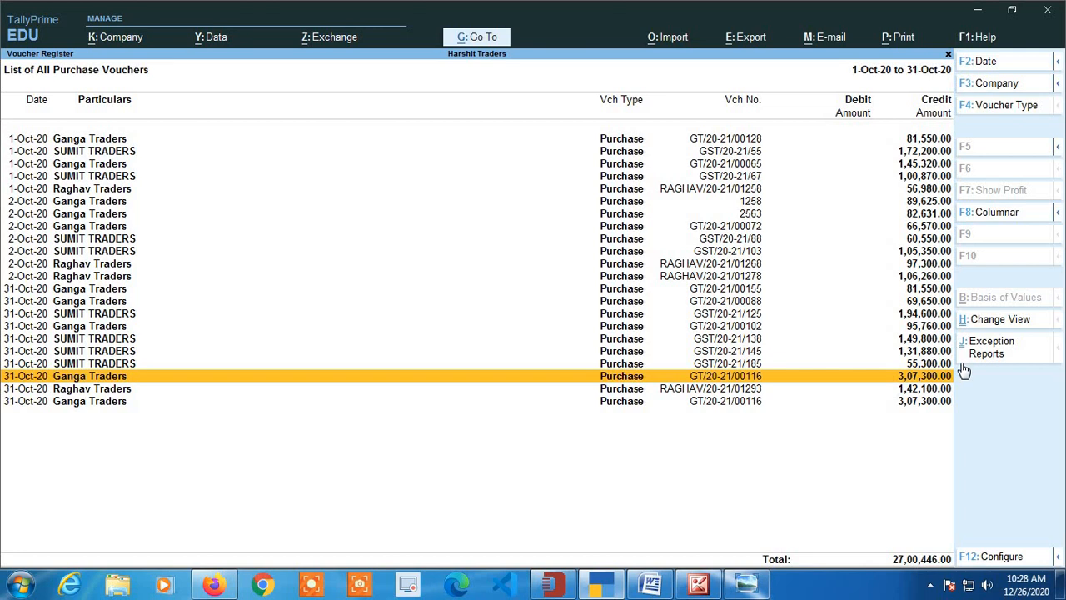
{"action": "key", "text": "Down"}
{"action": "key", "text": "Down"}
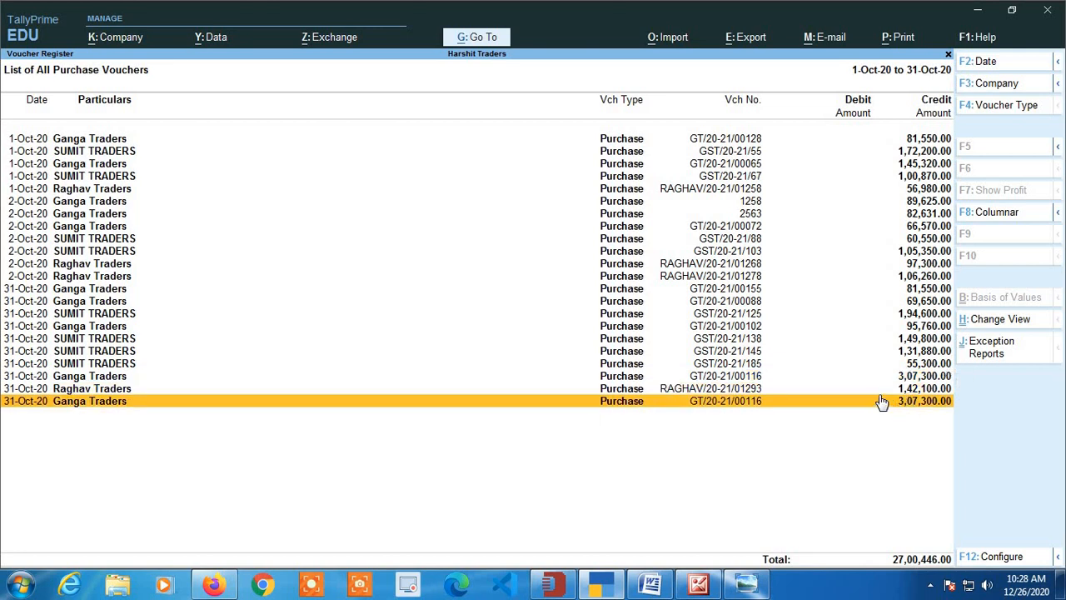
Step: Compare the two 31-Oct-20 Ganga Traders purchase vouchers of 3,07,300.00 that share the same voucher number
{"action": "key", "text": "Up"}
{"action": "key", "text": "Up"}
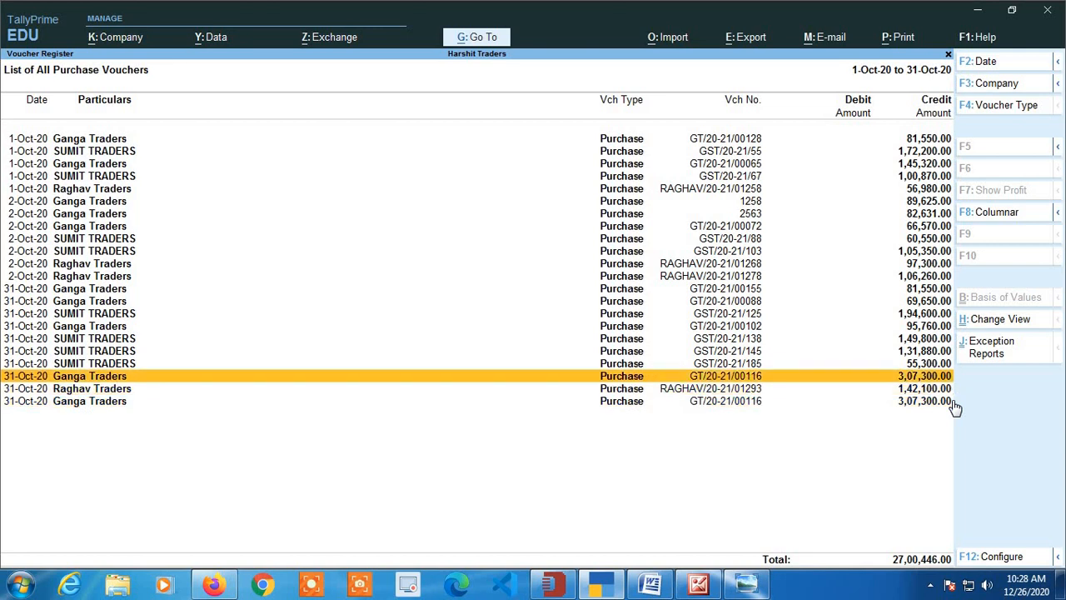
{"action": "key", "text": "Down"}
{"action": "key", "text": "Down"}
{"action": "key", "text": "Up"}
{"action": "key", "text": "Up"}
{"action": "key", "text": "Down"}
{"action": "key", "text": "Down"}
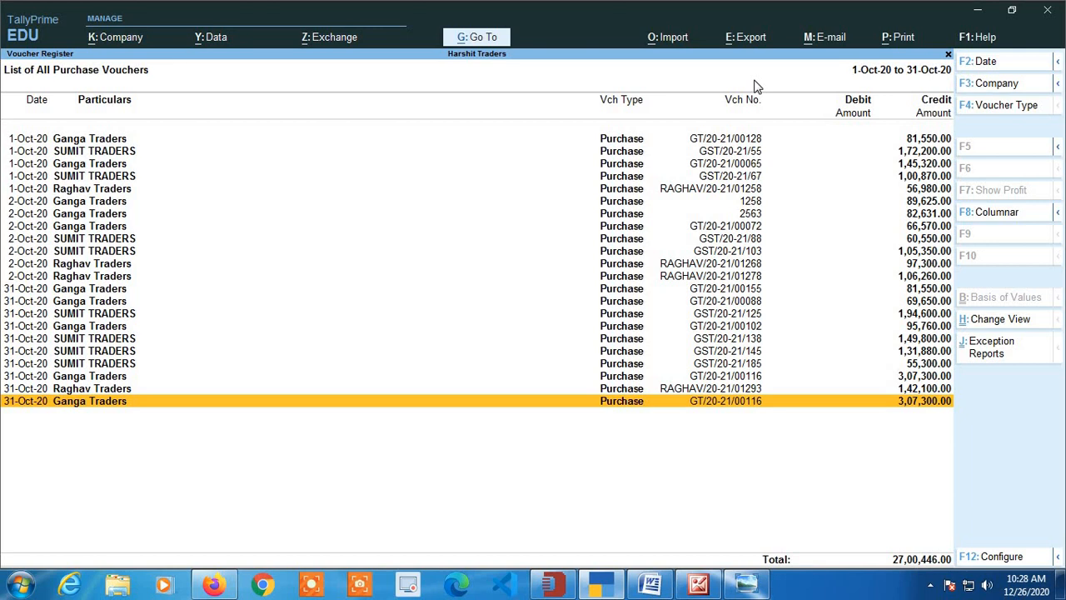
Step: View the details of the last 31-Oct-20 Ganga Traders purchase voucher and return to the list without altering it
{"action": "key", "text": "Return"}
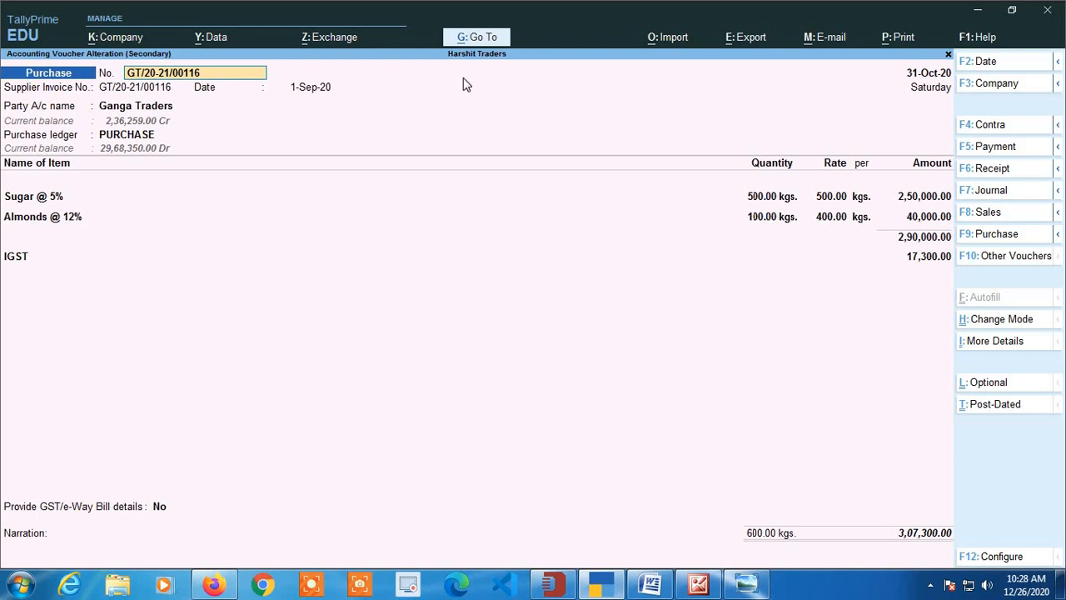
{"action": "key", "text": "Escape"}
{"action": "key", "text": "Escape"}
{"action": "key", "text": "y"}
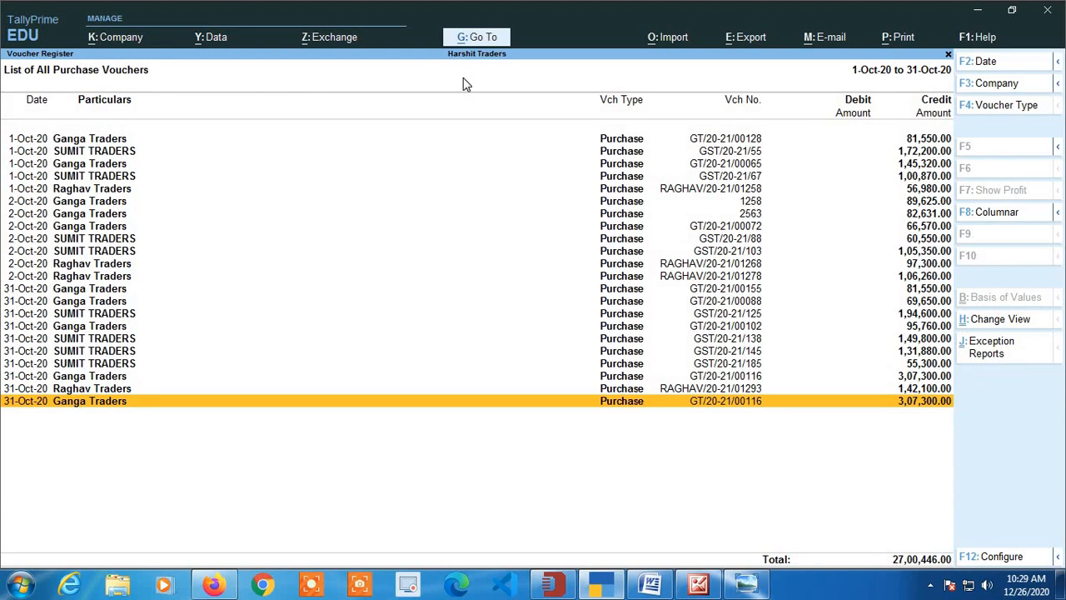
Step: Open the last 31-Oct-20 Ganga Traders purchase voucher of 3,07,300.00 and delete it from its alteration screen
{"action": "key", "text": "Return"}
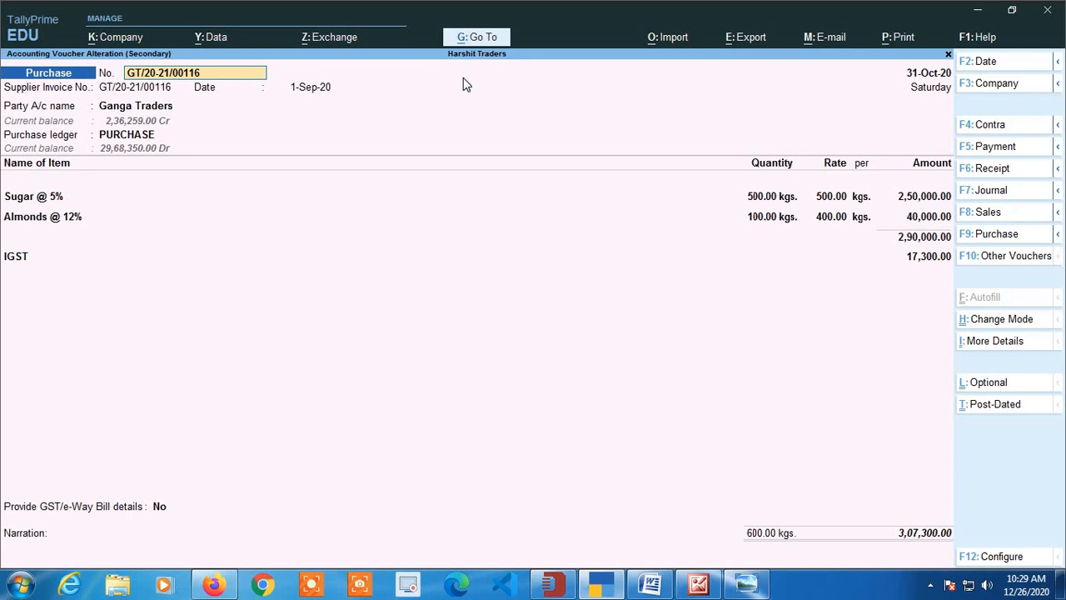
{"action": "key", "text": "alt"}
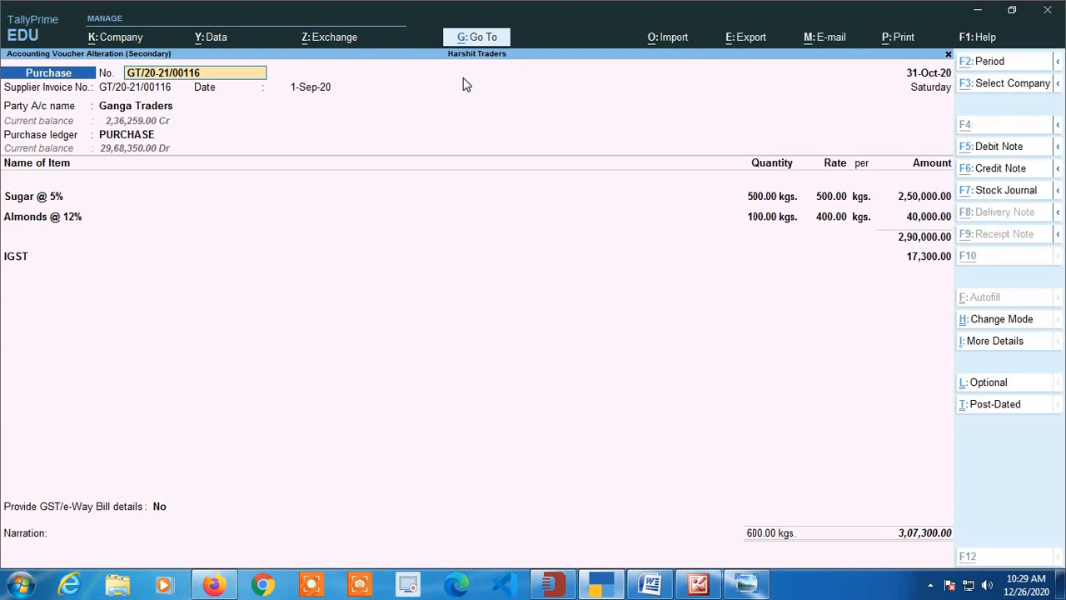
{"action": "key", "text": "alt+d"}
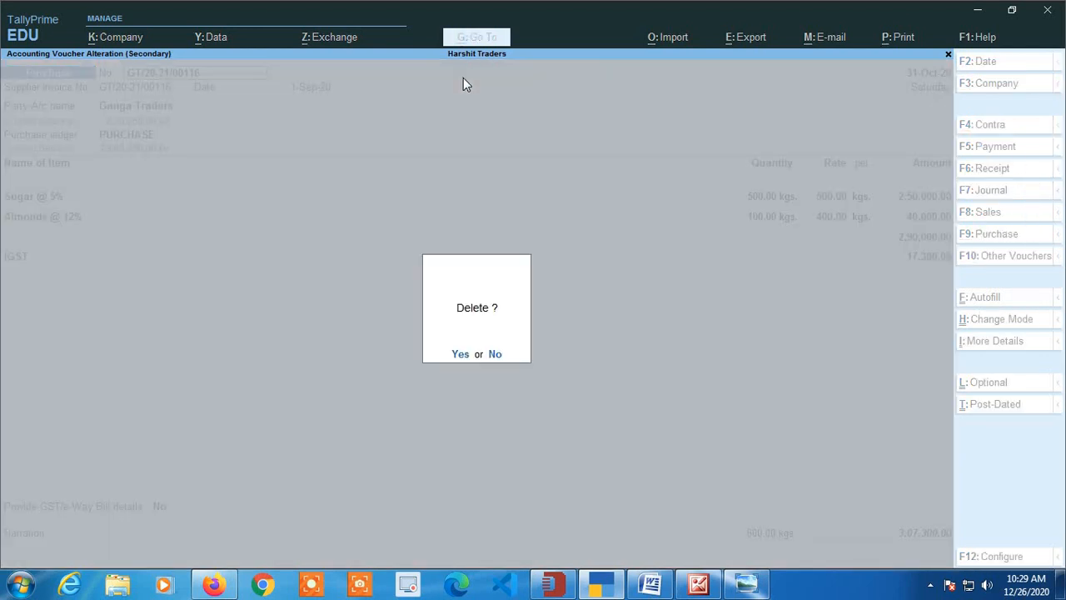
{"action": "key", "text": "y"}
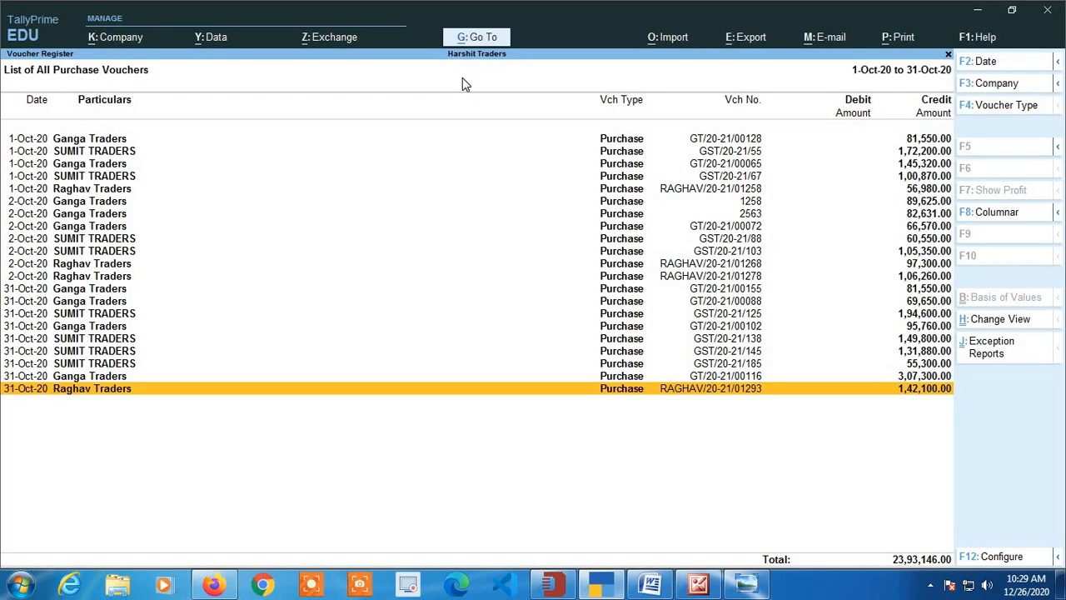
Step: Review the remaining October purchase vouchers in both directions to check for duplicate entries
{"action": "key", "text": "Up"}
{"action": "key", "text": "Down"}
{"action": "key", "text": "Up"}
{"action": "key", "text": "Up"}
{"action": "key", "text": "Up"}
{"action": "key", "text": "Up"}
{"action": "key", "text": "Up"}
{"action": "key", "text": "Up"}
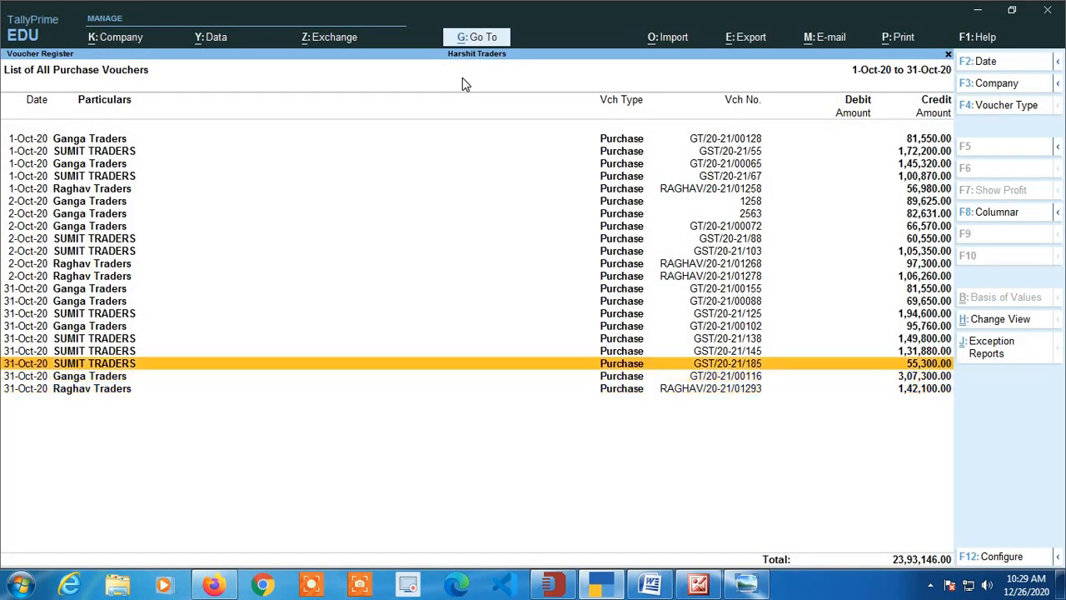
{"action": "key", "text": "Up"}
{"action": "key", "text": "Up"}
{"action": "key", "text": "Up"}
{"action": "key", "text": "Up"}
{"action": "key", "text": "Up"}
{"action": "key", "text": "Up"}
{"action": "key", "text": "Up"}
{"action": "key", "text": "Up"}
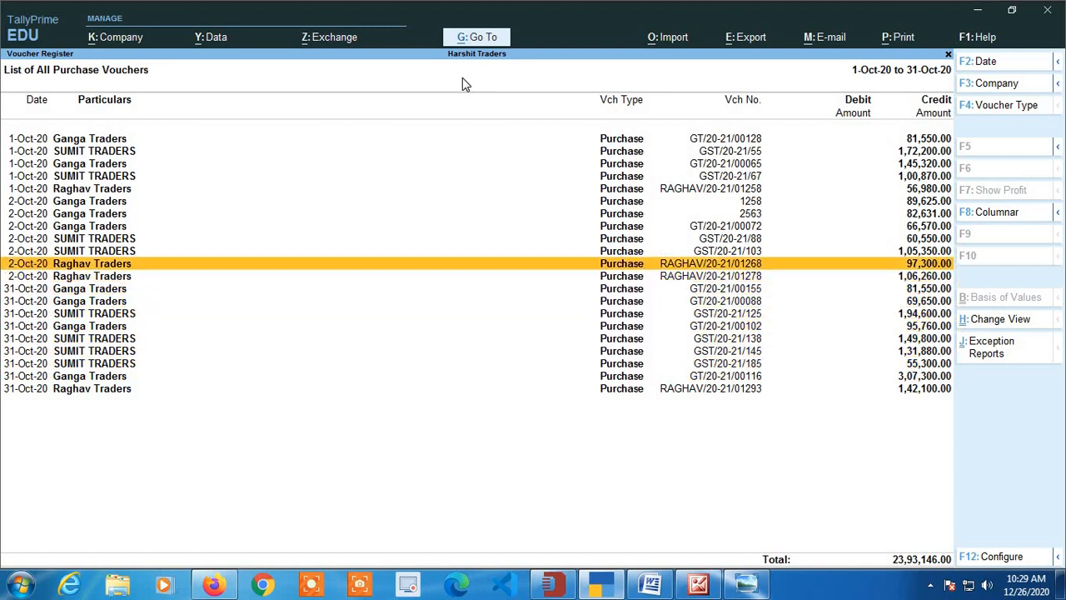
{"action": "key", "text": "Up"}
{"action": "key", "text": "Up"}
{"action": "key", "text": "Up"}
{"action": "key", "text": "Up"}
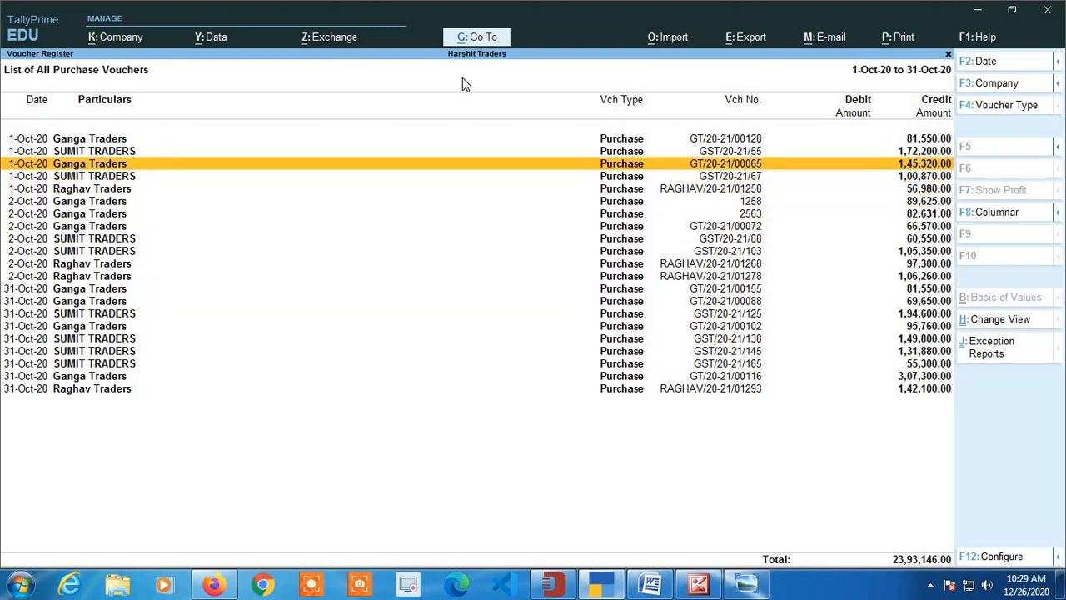
{"action": "key", "text": "Down"}
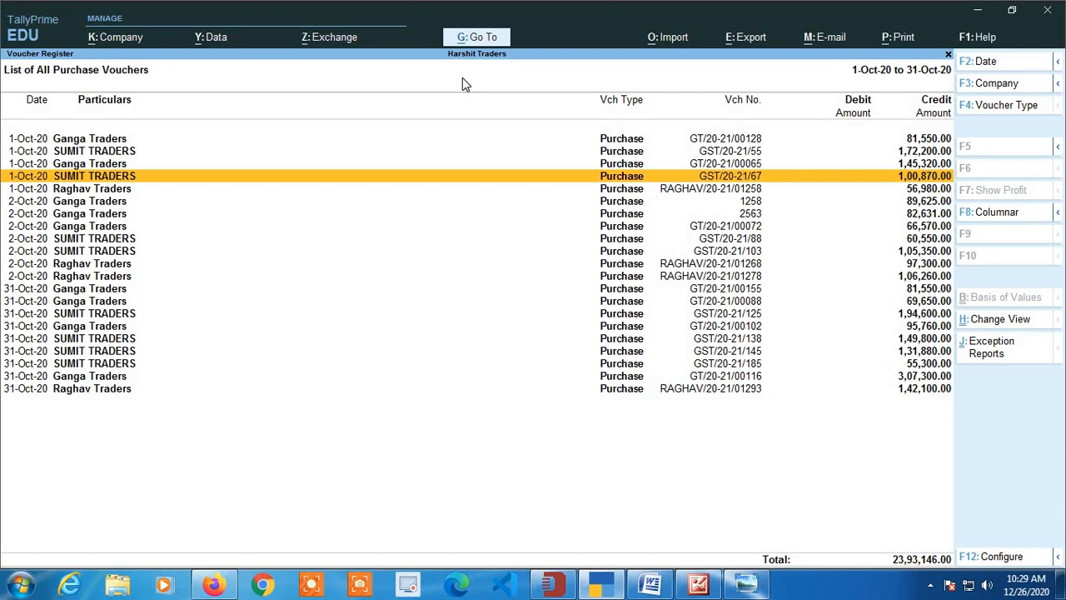
{"action": "key", "text": "Down"}
{"action": "key", "text": "Down"}
{"action": "key", "text": "Down"}
{"action": "key", "text": "Down"}
{"action": "key", "text": "Down"}
{"action": "key", "text": "Down"}
{"action": "key", "text": "Down"}
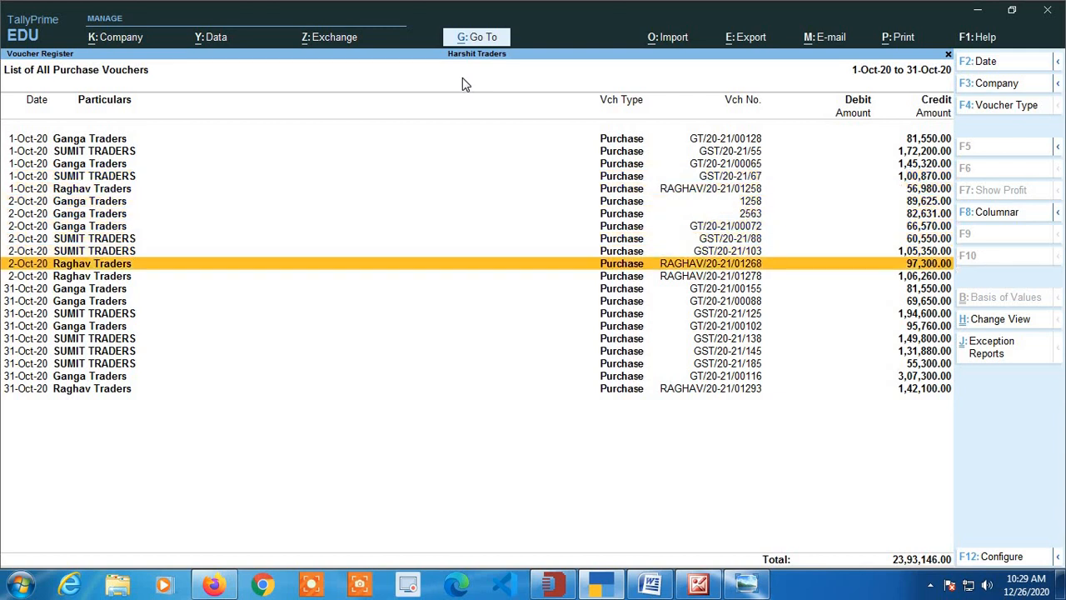
{"action": "key", "text": "Down"}
{"action": "key", "text": "Down"}
{"action": "key", "text": "Down"}
{"action": "key", "text": "Down"}
{"action": "key", "text": "Down"}
{"action": "key", "text": "Down"}
{"action": "key", "text": "Down"}
{"action": "key", "text": "Down"}
{"action": "key", "text": "Down"}
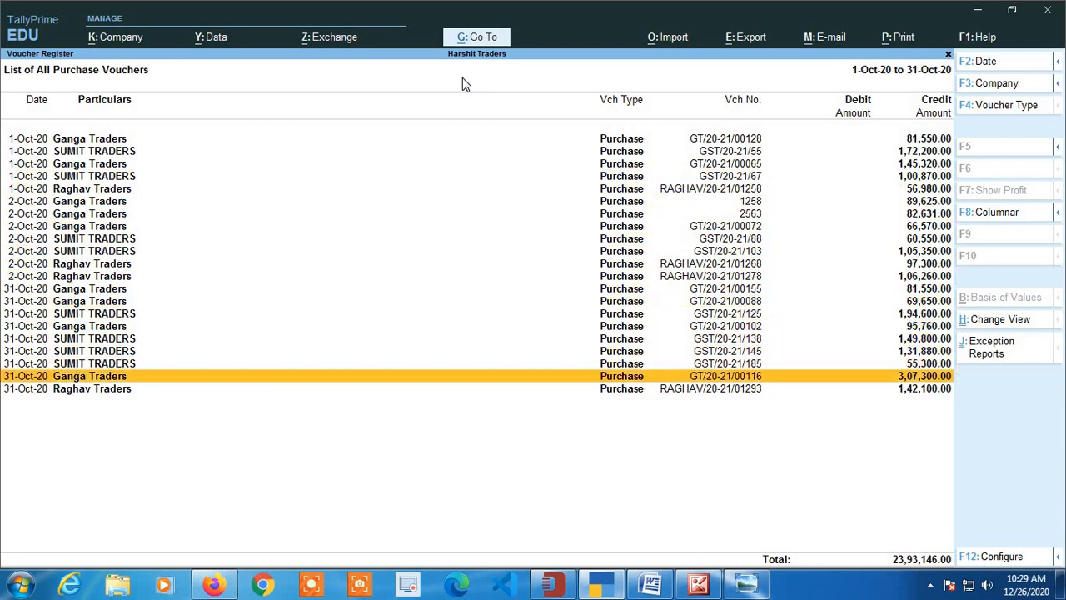
Step: Look through the October purchase vouchers in both directions to locate the Raghav Traders entries
{"action": "key", "text": "Down"}
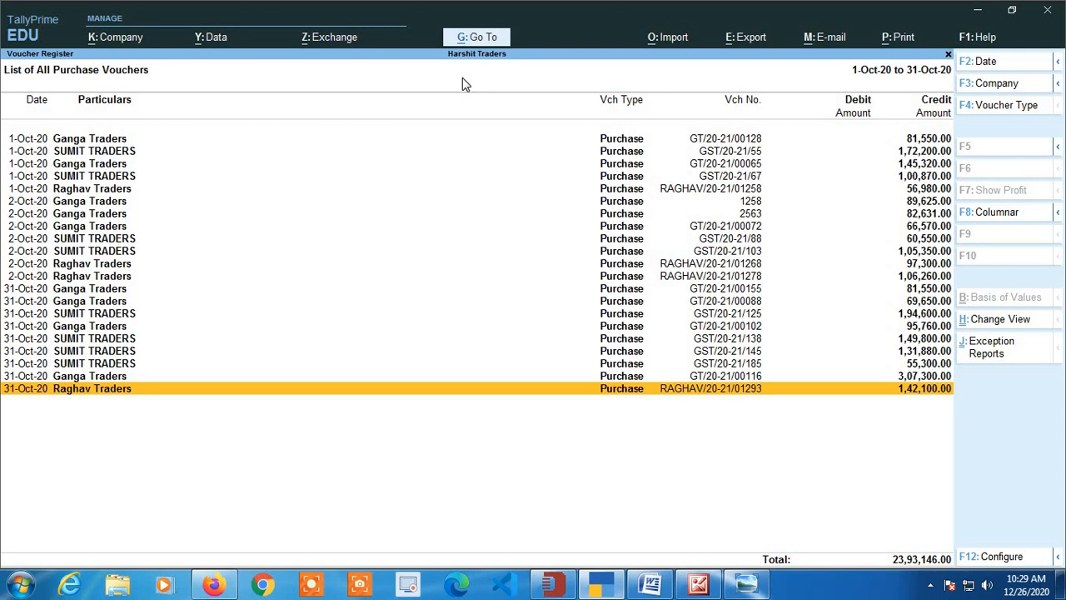
{"action": "key", "text": "Up"}
{"action": "key", "text": "Up"}
{"action": "key", "text": "Up"}
{"action": "key", "text": "Up"}
{"action": "key", "text": "Up"}
{"action": "key", "text": "Up"}
{"action": "key", "text": "Up"}
{"action": "key", "text": "Up"}
{"action": "key", "text": "Up"}
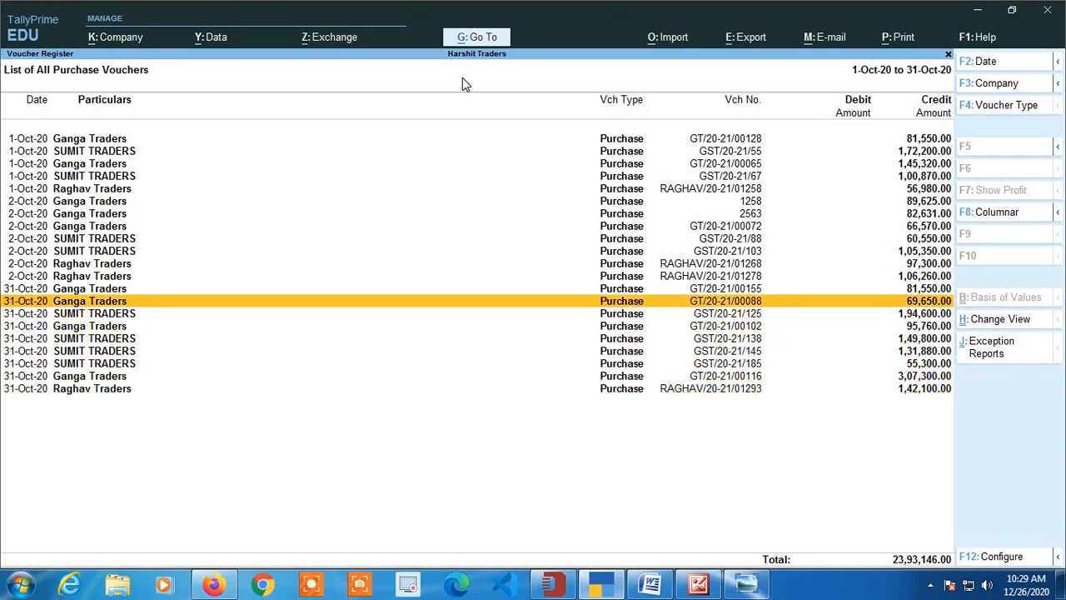
{"action": "key", "text": "Up"}
{"action": "key", "text": "Up"}
{"action": "key", "text": "Up"}
{"action": "key", "text": "Up"}
{"action": "key", "text": "Up"}
{"action": "key", "text": "Up"}
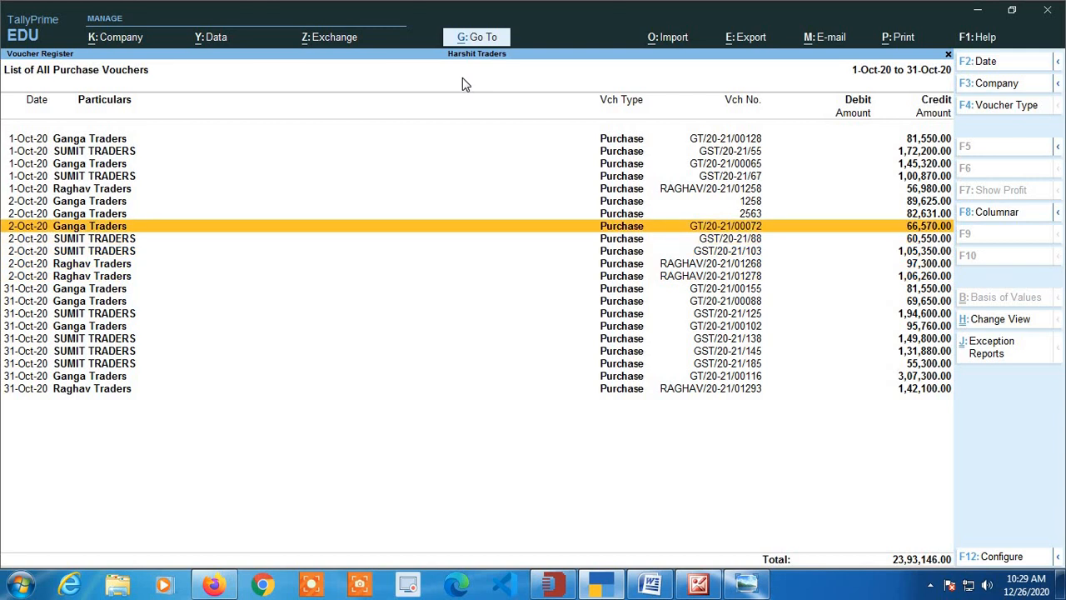
{"action": "key", "text": "Up"}
{"action": "key", "text": "Up"}
{"action": "key", "text": "Up"}
{"action": "key", "text": "Up"}
{"action": "key", "text": "Up"}
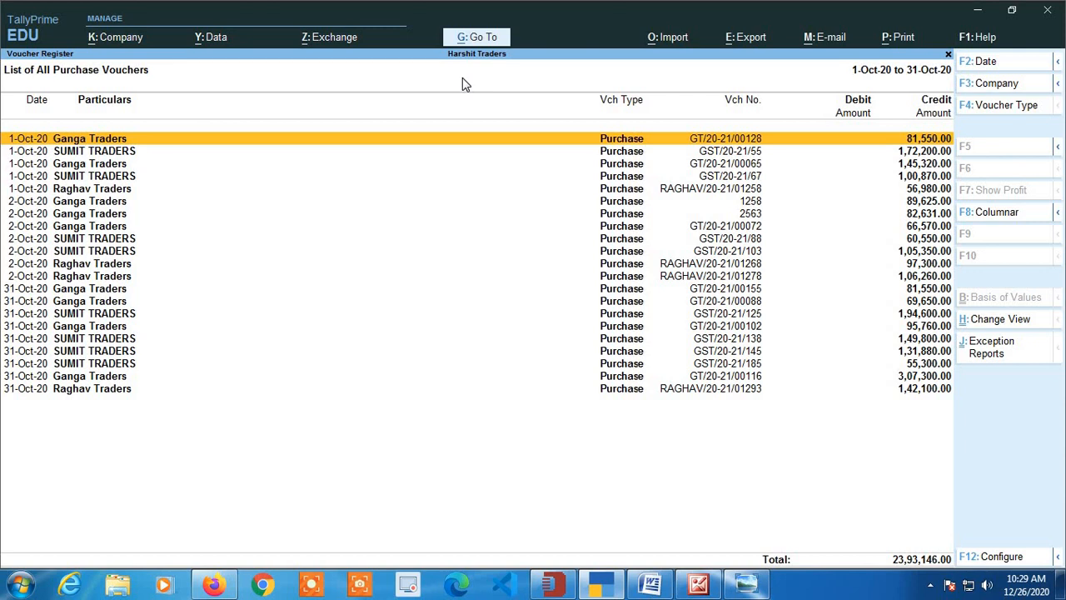
{"action": "key", "text": "Down"}
{"action": "key", "text": "Down"}
{"action": "key", "text": "Down"}
{"action": "key", "text": "Down"}
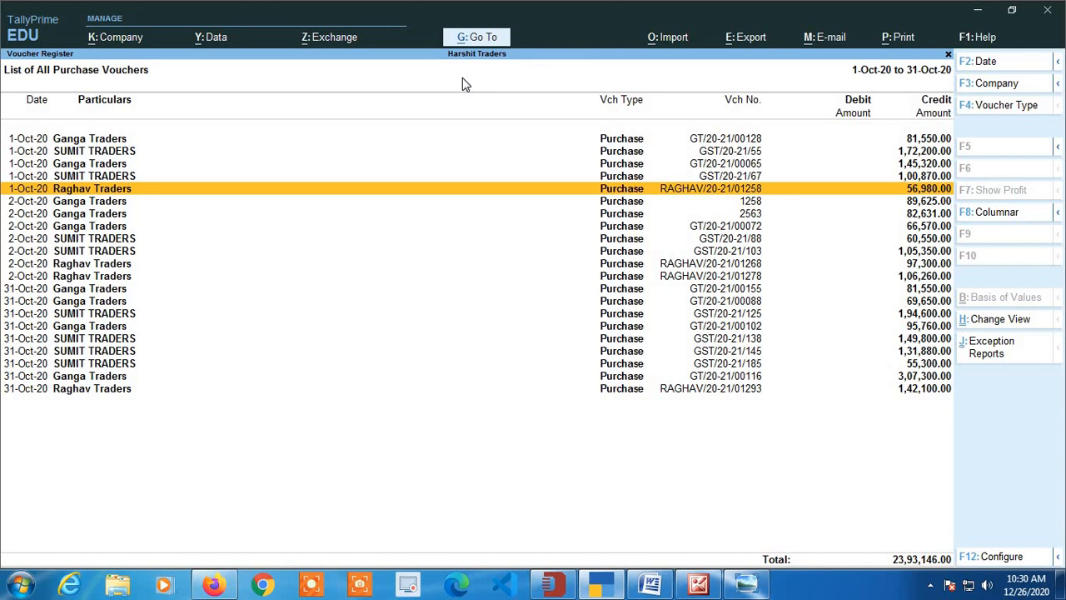
{"action": "key", "text": "Up"}
{"action": "key", "text": "Up"}
{"action": "key", "text": "Up"}
{"action": "key", "text": "Up"}
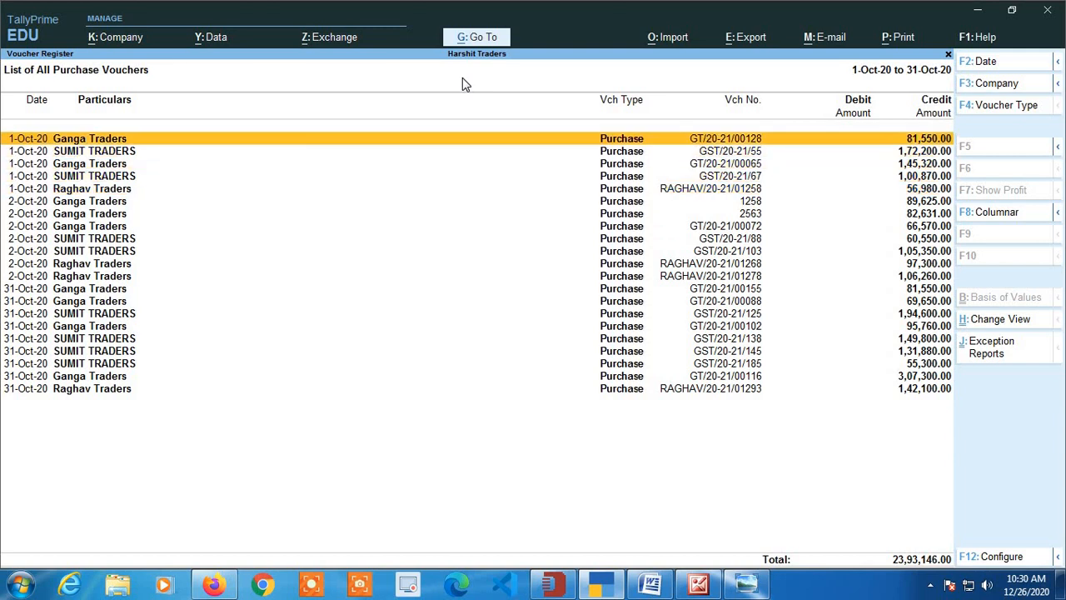
Step: Select the 1-Oct-20 Raghav Traders voucher and both 2-Oct-20 Raghav Traders vouchers in the purchase voucher list
{"action": "key", "text": "Down"}
{"action": "key", "text": "Down"}
{"action": "key", "text": "Down"}
{"action": "key", "text": "Down"}
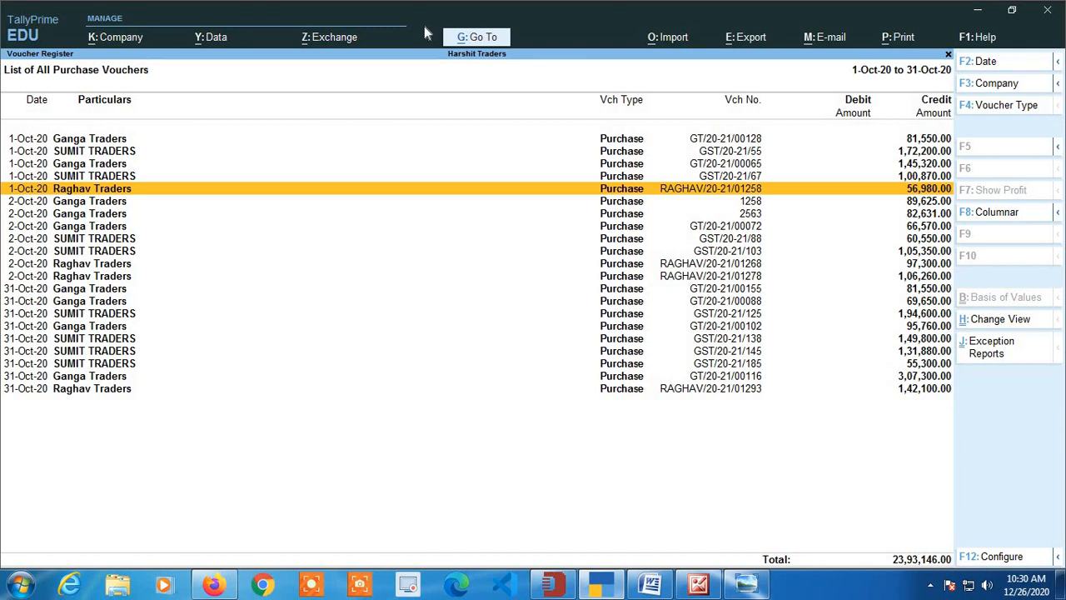
{"action": "key", "text": "space"}
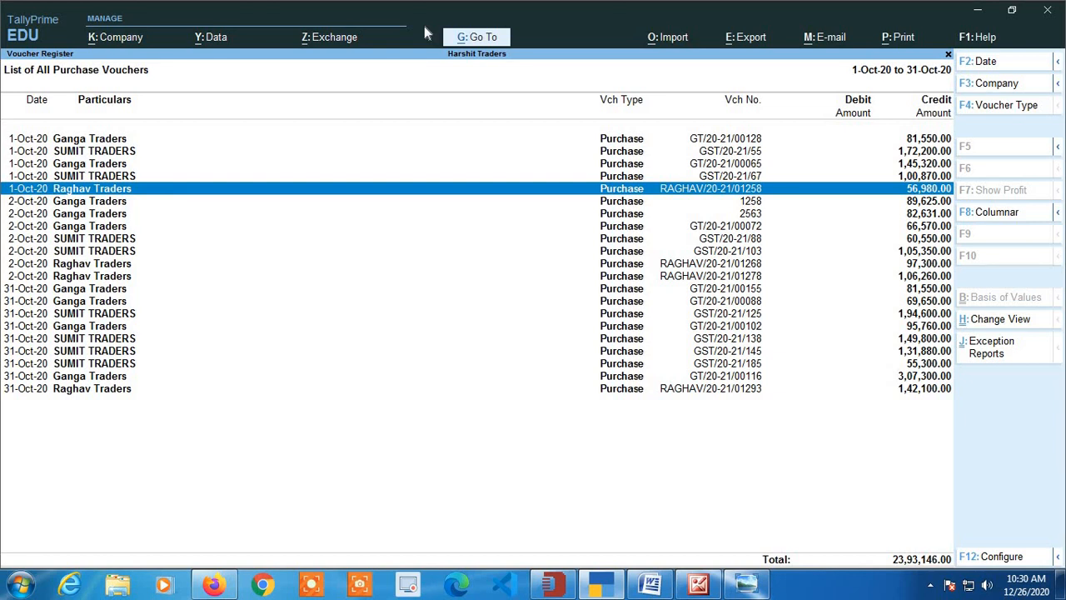
{"action": "key", "text": "Down"}
{"action": "key", "text": "Down"}
{"action": "key", "text": "Down"}
{"action": "key", "text": "Down"}
{"action": "key", "text": "Down"}
{"action": "key", "text": "Down"}
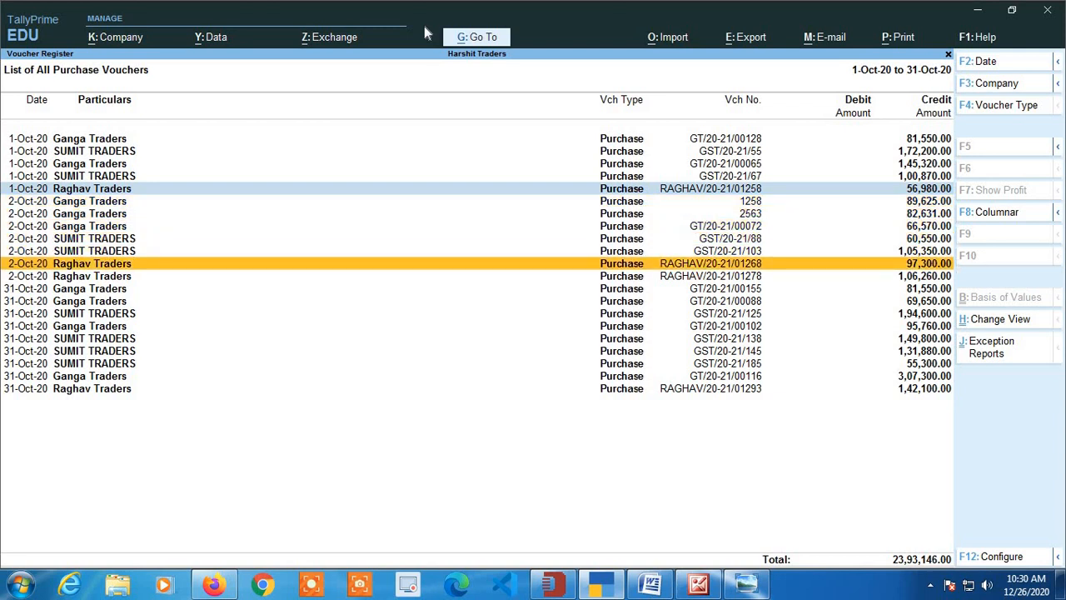
{"action": "key", "text": "space"}
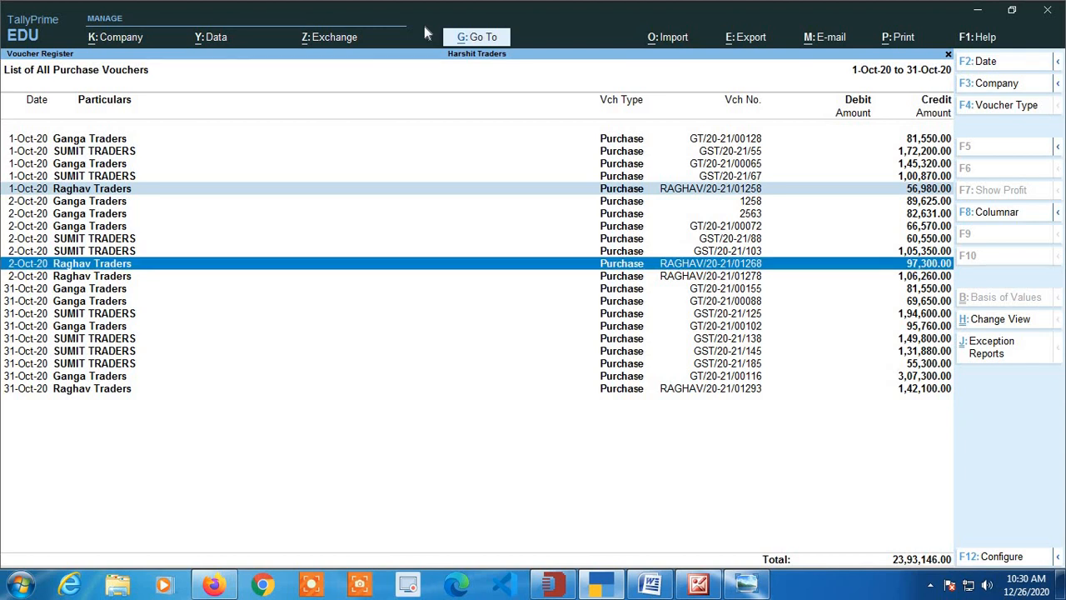
{"action": "key", "text": "Down"}
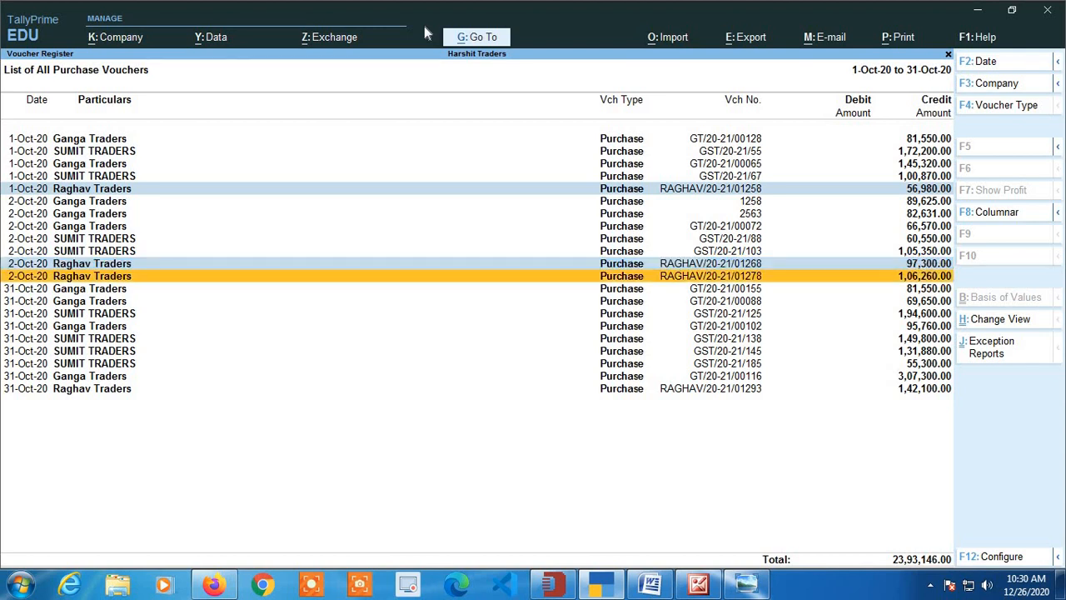
{"action": "key", "text": "space"}
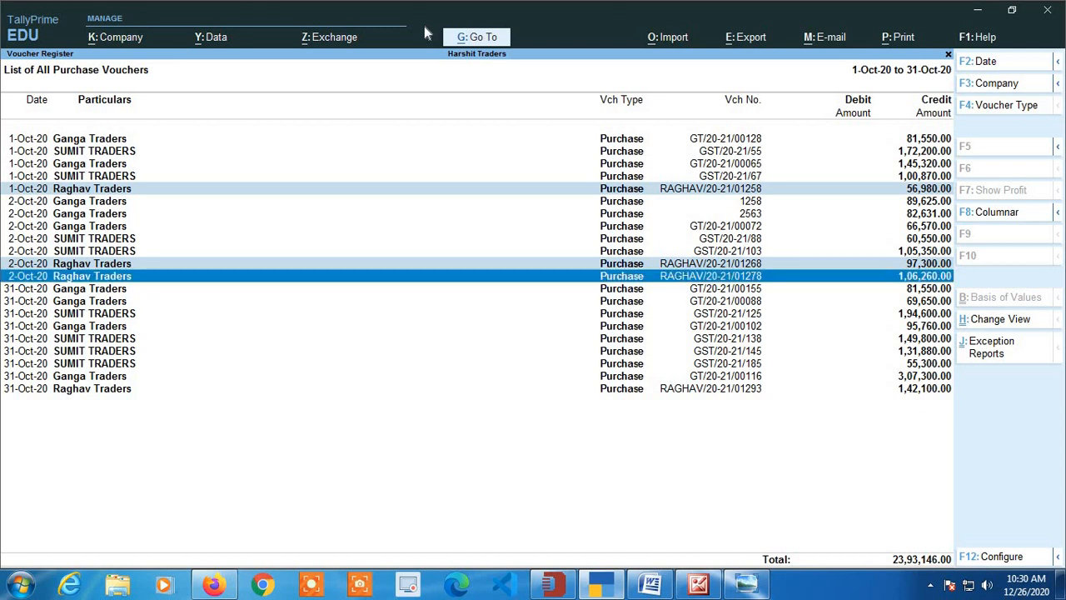
Step: Check the three marked Raghav Traders vouchers against the neighbouring entries in the list
{"action": "key", "text": "Down"}
{"action": "key", "text": "Down"}
{"action": "key", "text": "Down"}
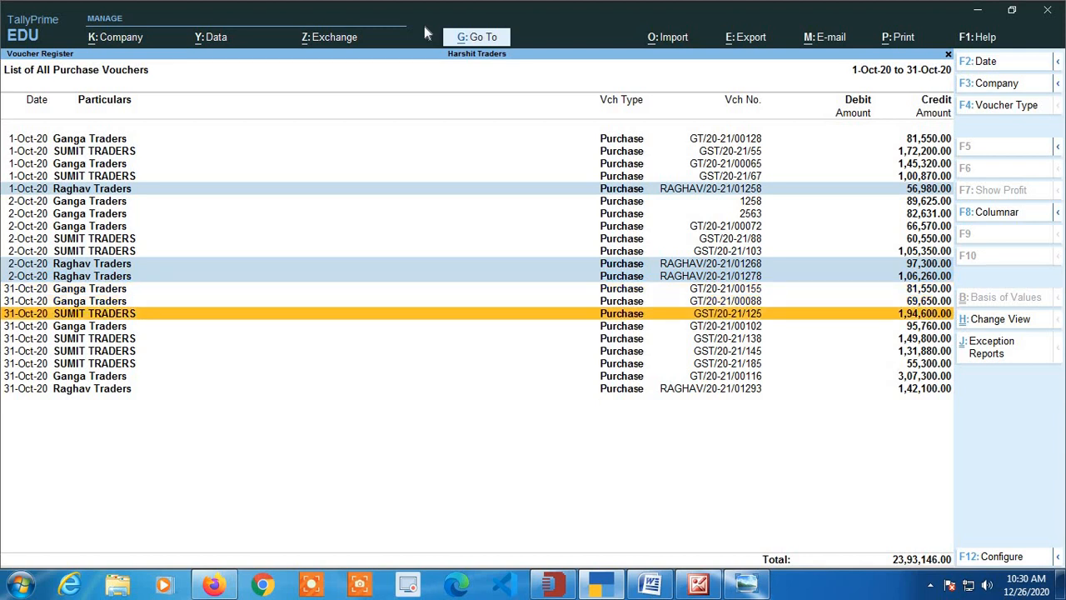
{"action": "key", "text": "Up"}
{"action": "key", "text": "Up"}
{"action": "key", "text": "Up"}
{"action": "key", "text": "Up"}
{"action": "key", "text": "Up"}
{"action": "key", "text": "Up"}
{"action": "key", "text": "Up"}
{"action": "key", "text": "Up"}
{"action": "key", "text": "Up"}
{"action": "key", "text": "Up"}
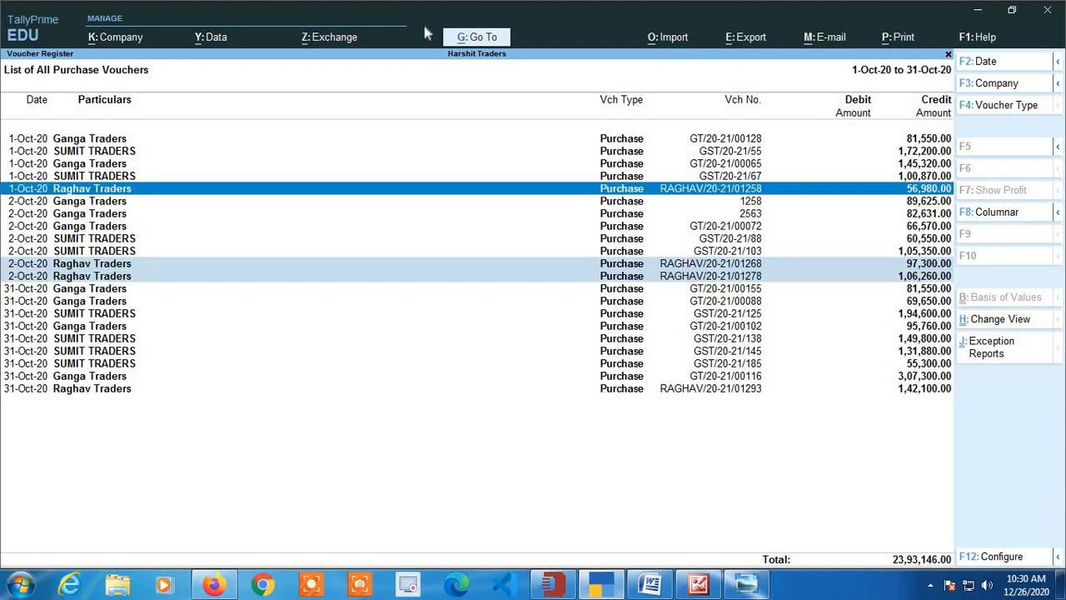
{"action": "key", "text": "Up"}
{"action": "key", "text": "Down"}
{"action": "key", "text": "Down"}
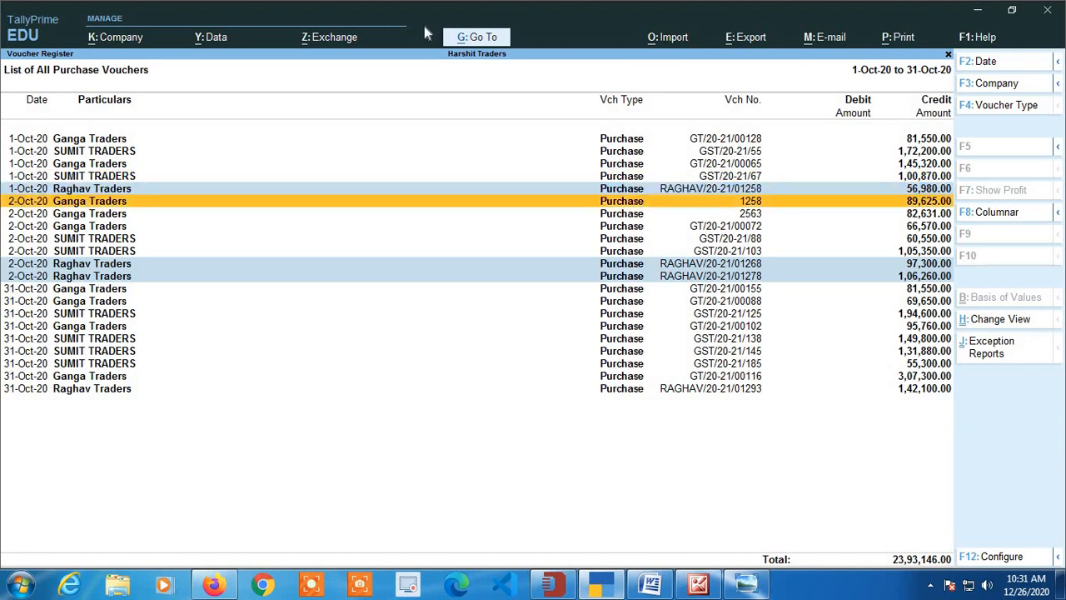
{"action": "key", "text": "Down"}
{"action": "key", "text": "Down"}
{"action": "key", "text": "Down"}
{"action": "key", "text": "Down"}
{"action": "key", "text": "Down"}
{"action": "key", "text": "Down"}
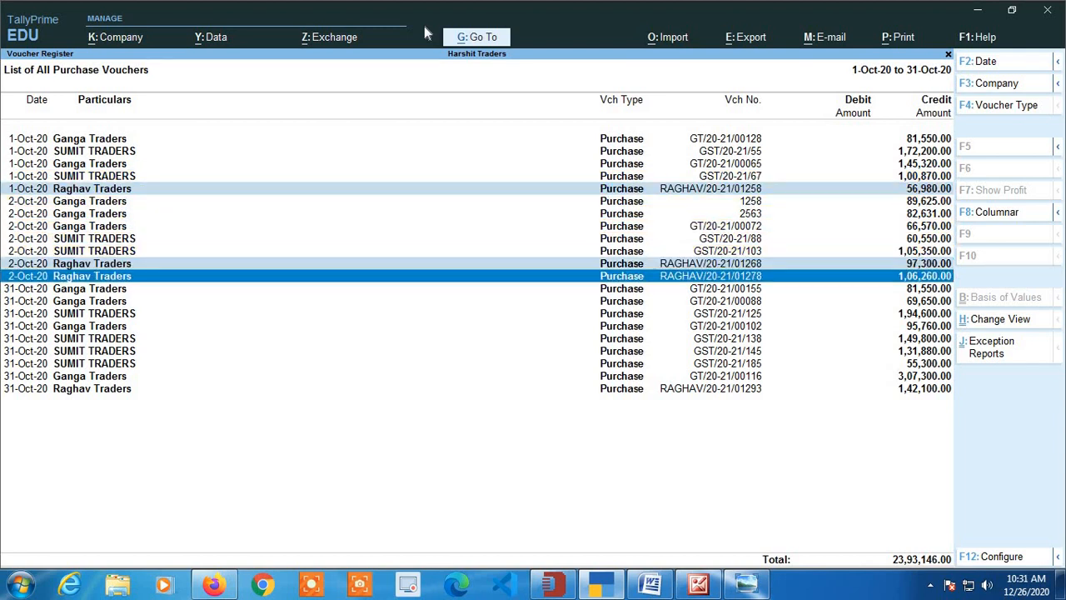
Step: Add the 31-Oct-20 Raghav Traders voucher of 1,42,100.00 to the selection
{"action": "key", "text": "Down"}
{"action": "key", "text": "Down"}
{"action": "key", "text": "Down"}
{"action": "key", "text": "Down"}
{"action": "key", "text": "Down"}
{"action": "key", "text": "Down"}
{"action": "key", "text": "Down"}
{"action": "key", "text": "Down"}
{"action": "key", "text": "Down"}
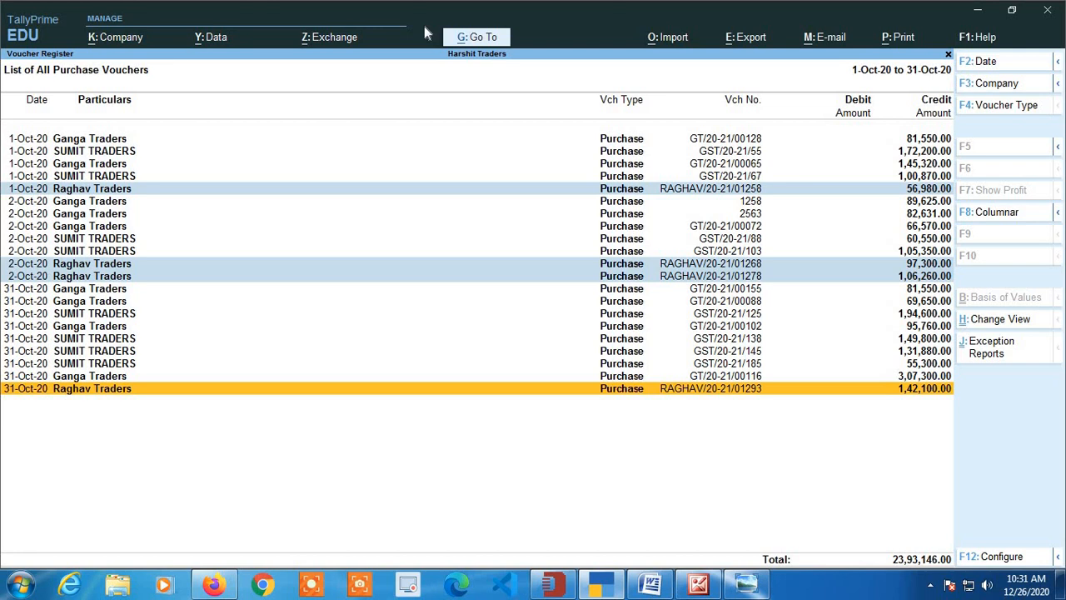
{"action": "key", "text": "space"}
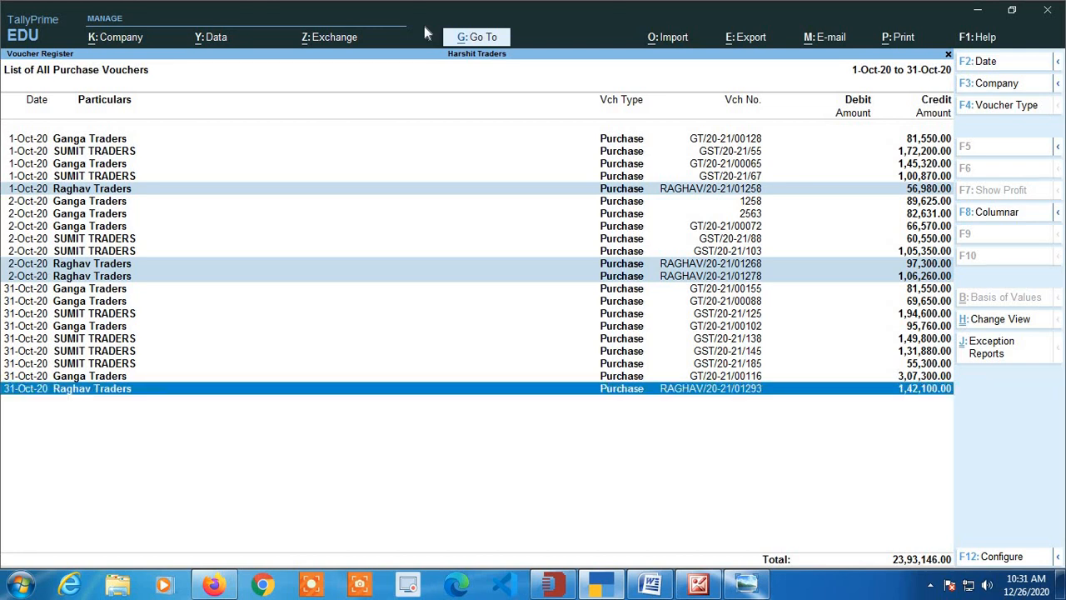
Step: Review the whole purchase list to confirm that every Raghav Traders voucher is marked
{"action": "key", "text": "Up"}
{"action": "key", "text": "Up"}
{"action": "key", "text": "Up"}
{"action": "key", "text": "Up"}
{"action": "key", "text": "Up"}
{"action": "key", "text": "Up"}
{"action": "key", "text": "Up"}
{"action": "key", "text": "Up"}
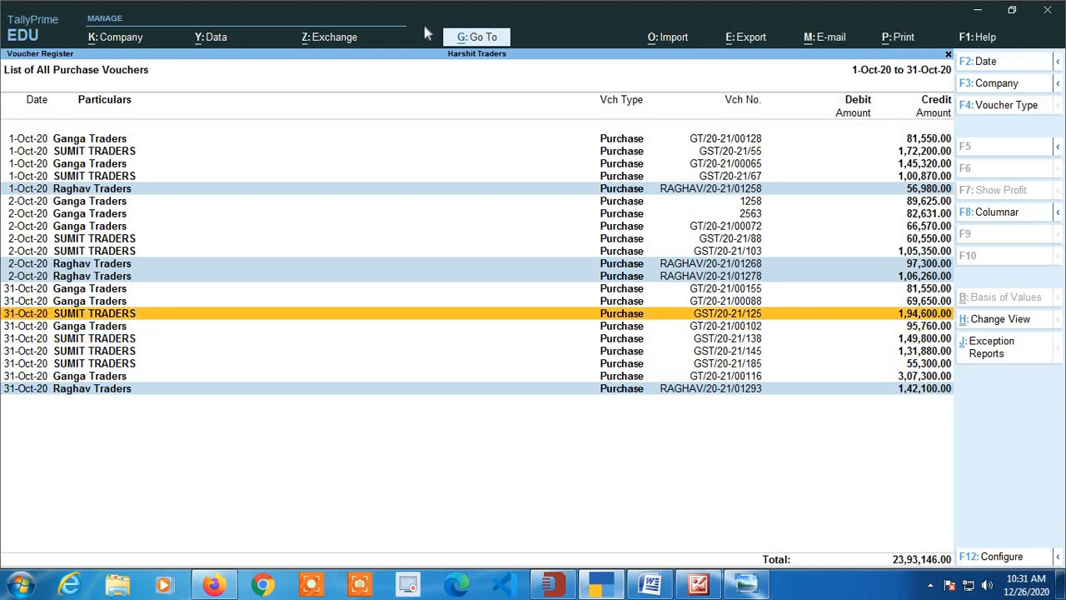
{"action": "key", "text": "Up"}
{"action": "key", "text": "Up"}
{"action": "key", "text": "Up"}
{"action": "key", "text": "Up"}
{"action": "key", "text": "Up"}
{"action": "key", "text": "Up"}
{"action": "key", "text": "Up"}
{"action": "key", "text": "Up"}
{"action": "key", "text": "Up"}
{"action": "key", "text": "Up"}
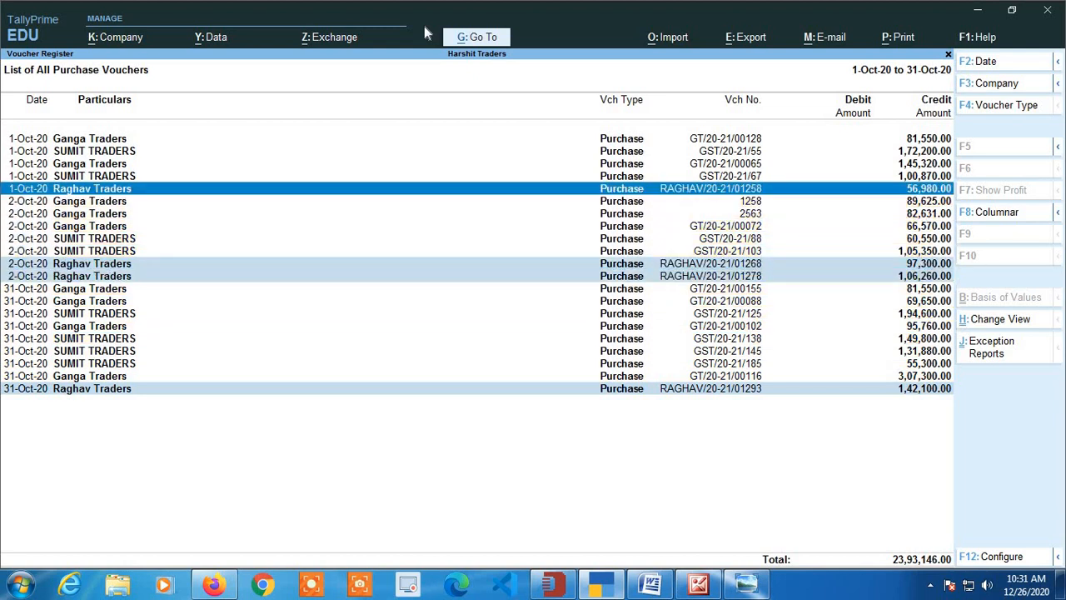
{"action": "key", "text": "Up"}
{"action": "key", "text": "Up"}
{"action": "key", "text": "Down"}
{"action": "key", "text": "Down"}
{"action": "key", "text": "Down"}
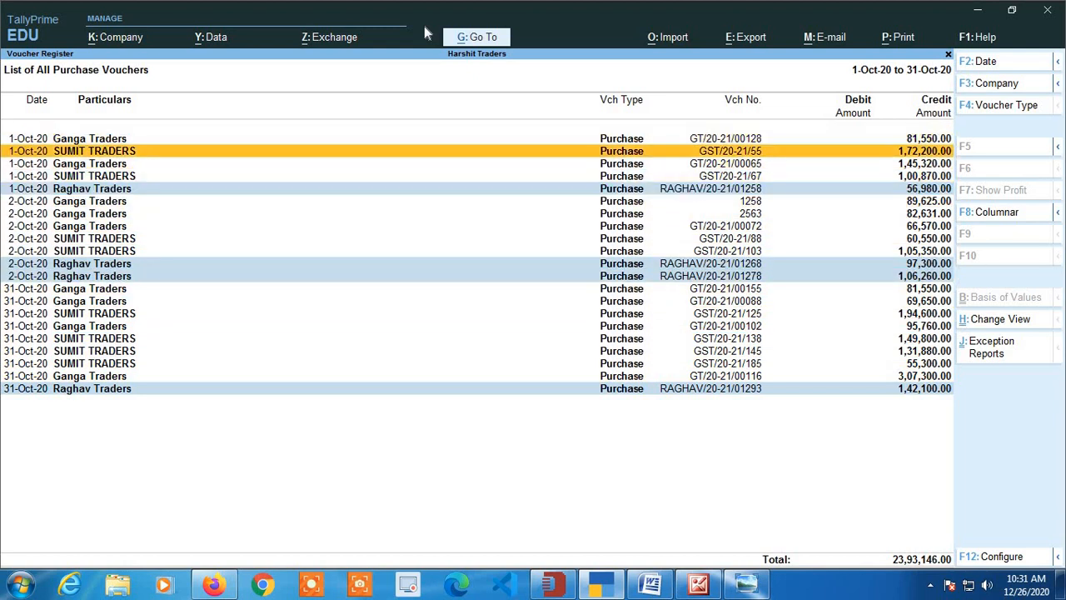
{"action": "key", "text": "Down"}
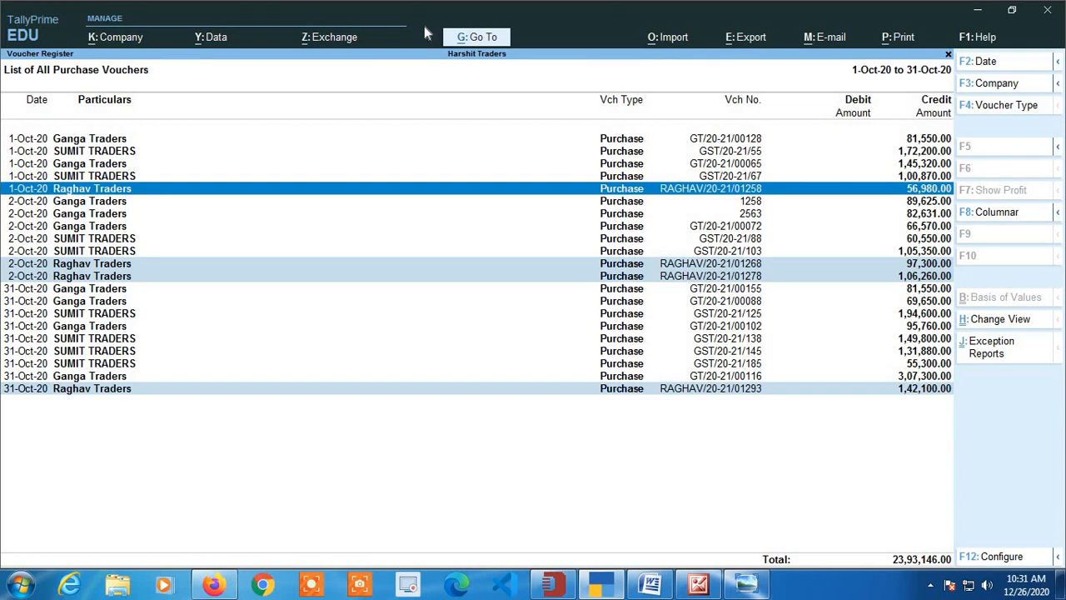
{"action": "key", "text": "Down"}
{"action": "key", "text": "Down"}
{"action": "key", "text": "Down"}
{"action": "key", "text": "Down"}
{"action": "key", "text": "Down"}
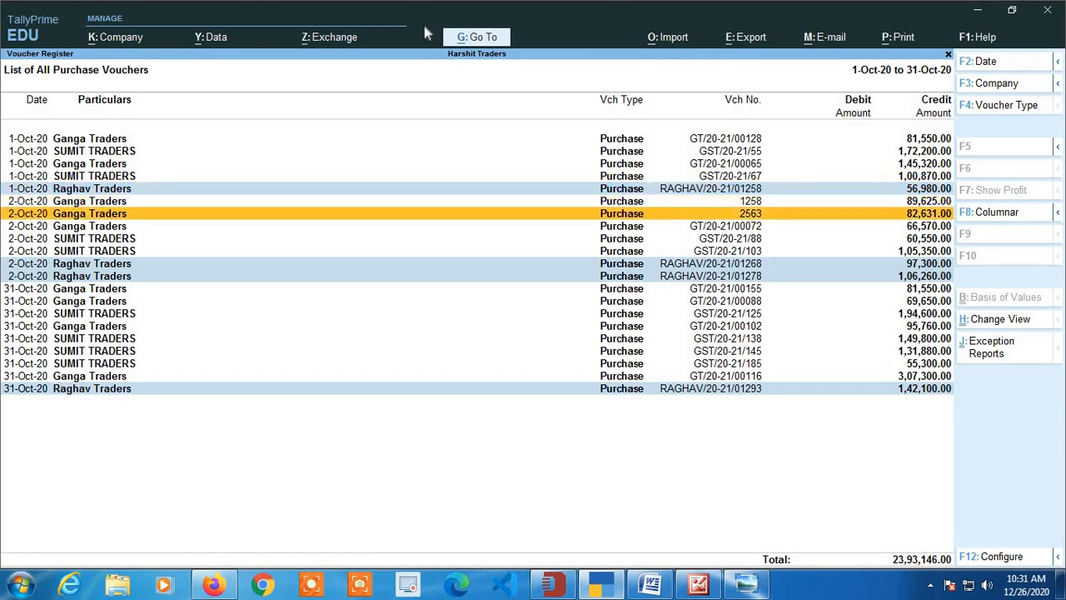
{"action": "key", "text": "Down"}
{"action": "key", "text": "Down"}
{"action": "key", "text": "Down"}
{"action": "key", "text": "Down"}
{"action": "key", "text": "Down"}
{"action": "key", "text": "Down"}
{"action": "key", "text": "Down"}
{"action": "key", "text": "Down"}
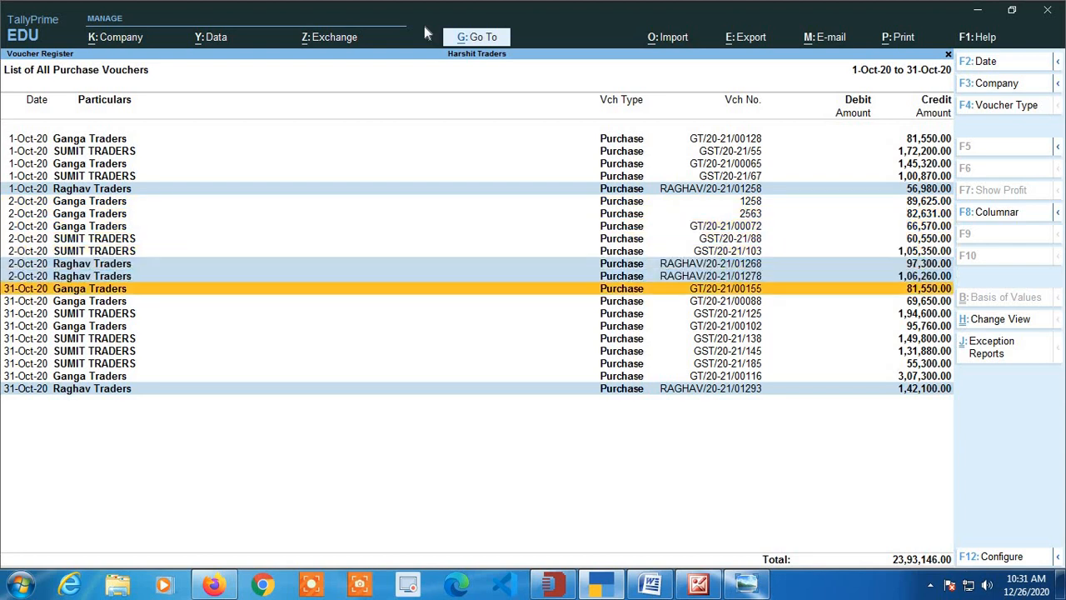
{"action": "key", "text": "Down"}
{"action": "key", "text": "Down"}
{"action": "key", "text": "Down"}
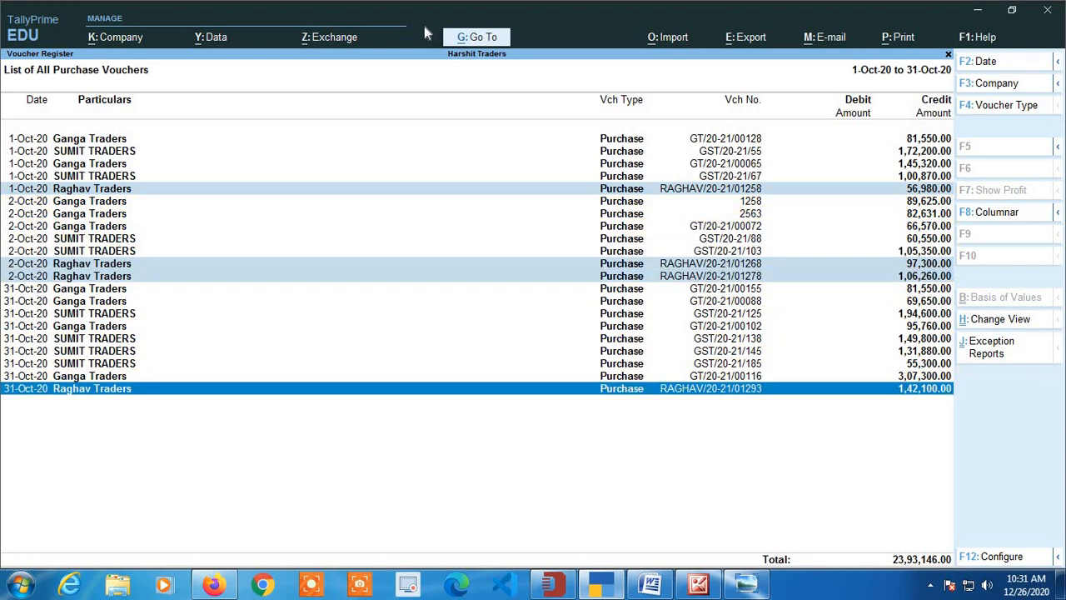
Step: Add the 31-Oct-20 Ganga Traders voucher of 95,760.00 to the selection
{"action": "key", "text": "Up"}
{"action": "key", "text": "Up"}
{"action": "key", "text": "Up"}
{"action": "key", "text": "Up"}
{"action": "key", "text": "Up"}
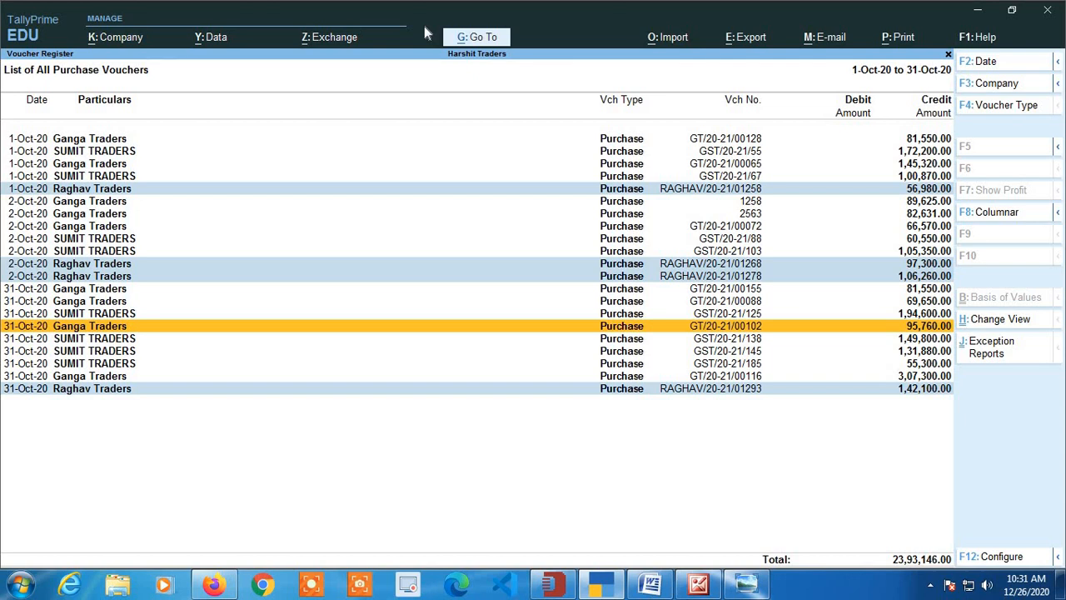
{"action": "key", "text": "space"}
{"action": "key", "text": "Down"}
{"action": "key", "text": "Down"}
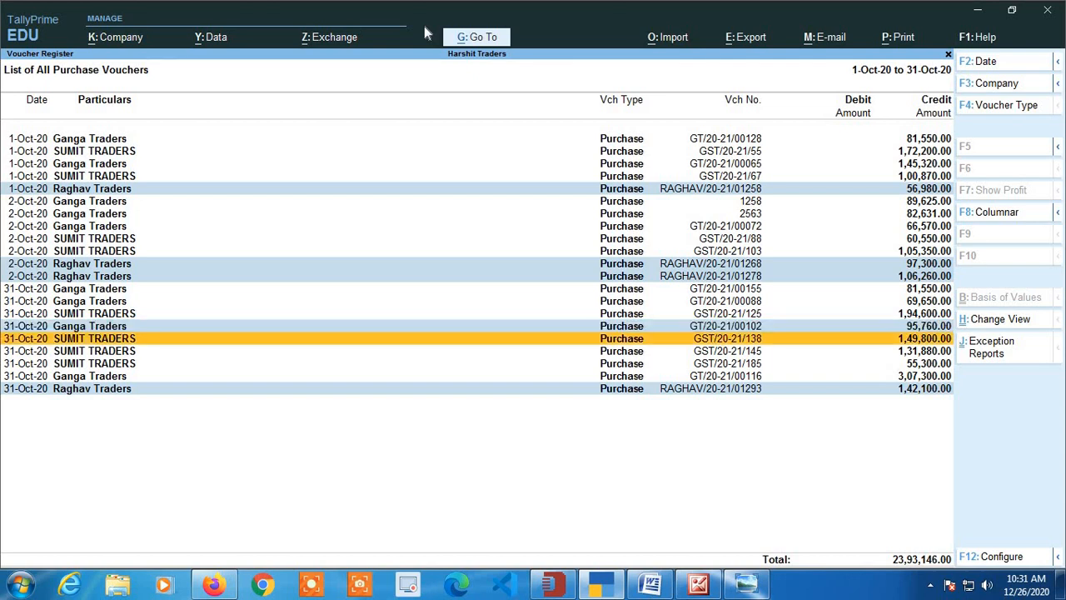
{"action": "key", "text": "Up"}
{"action": "key", "text": "Up"}
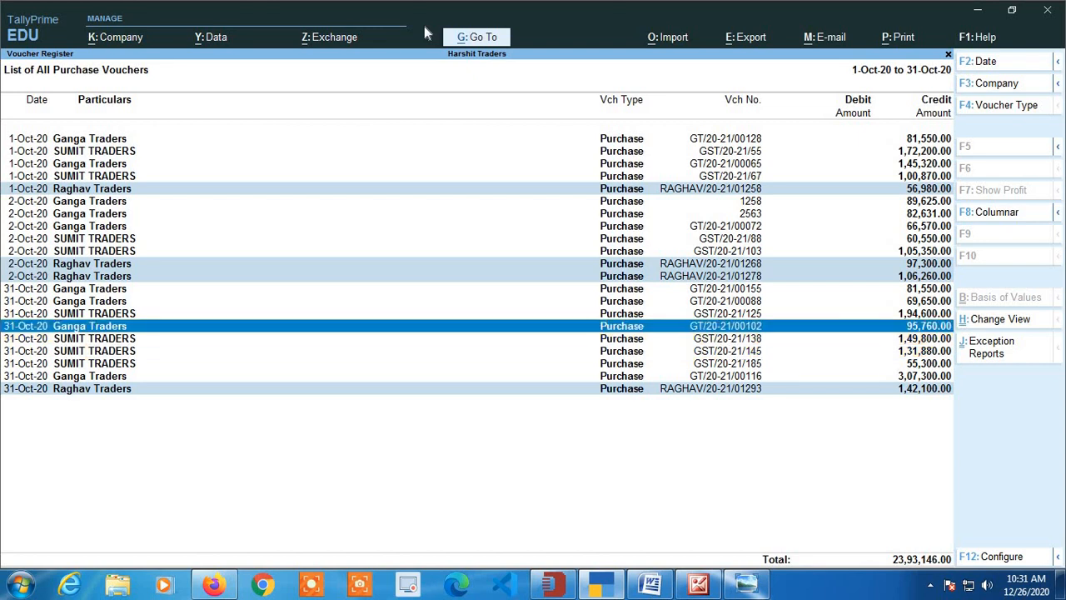
Step: Remove the 31-Oct-20 Ganga Traders voucher of 95,760.00 from the selection
{"action": "key", "text": "Down"}
{"action": "key", "text": "Down"}
{"action": "key", "text": "Down"}
{"action": "key", "text": "Up"}
{"action": "key", "text": "Up"}
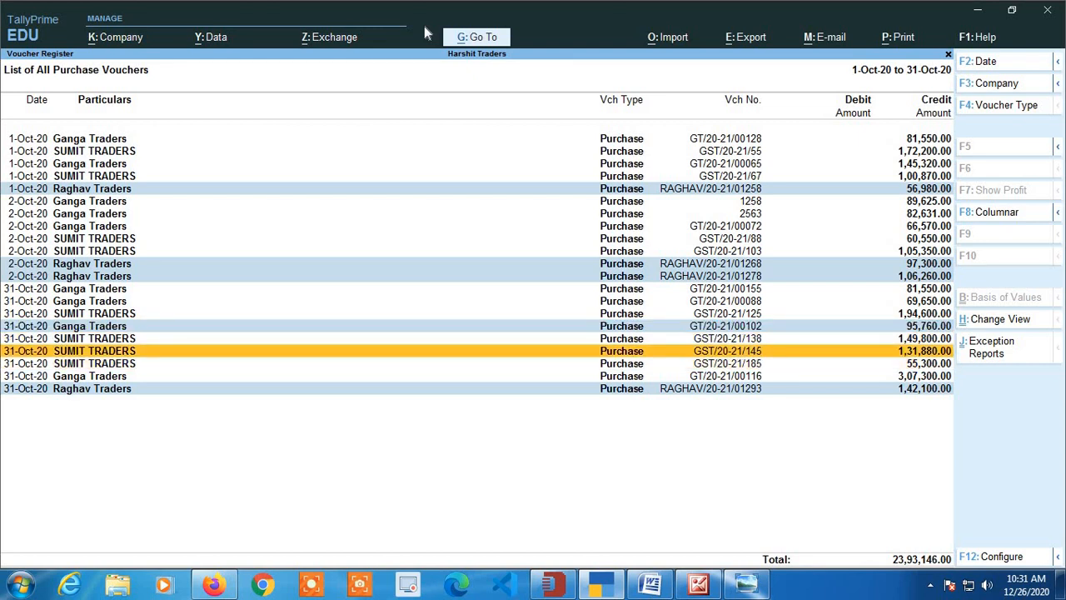
{"action": "key", "text": "Up"}
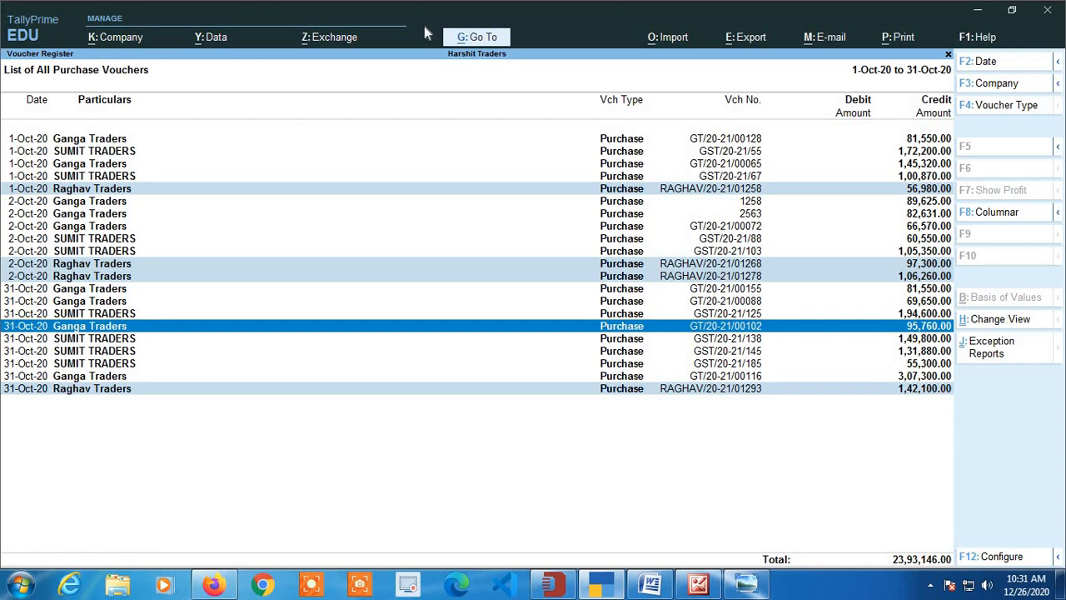
{"action": "key", "text": "Down"}
{"action": "key", "text": "Up"}
{"action": "key", "text": "space"}
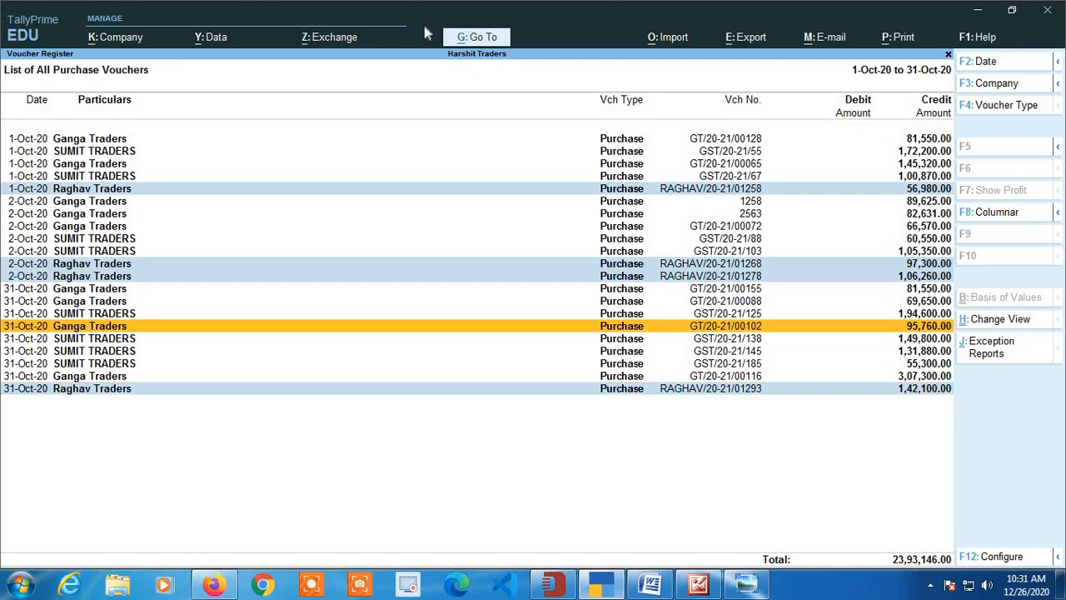
Step: Recheck the marked vouchers among the 1-Oct-20 and 2-Oct-20 entries
{"action": "key", "text": "Up"}
{"action": "key", "text": "Up"}
{"action": "key", "text": "Up"}
{"action": "key", "text": "Up"}
{"action": "key", "text": "Up"}
{"action": "key", "text": "Up"}
{"action": "key", "text": "Up"}
{"action": "key", "text": "Up"}
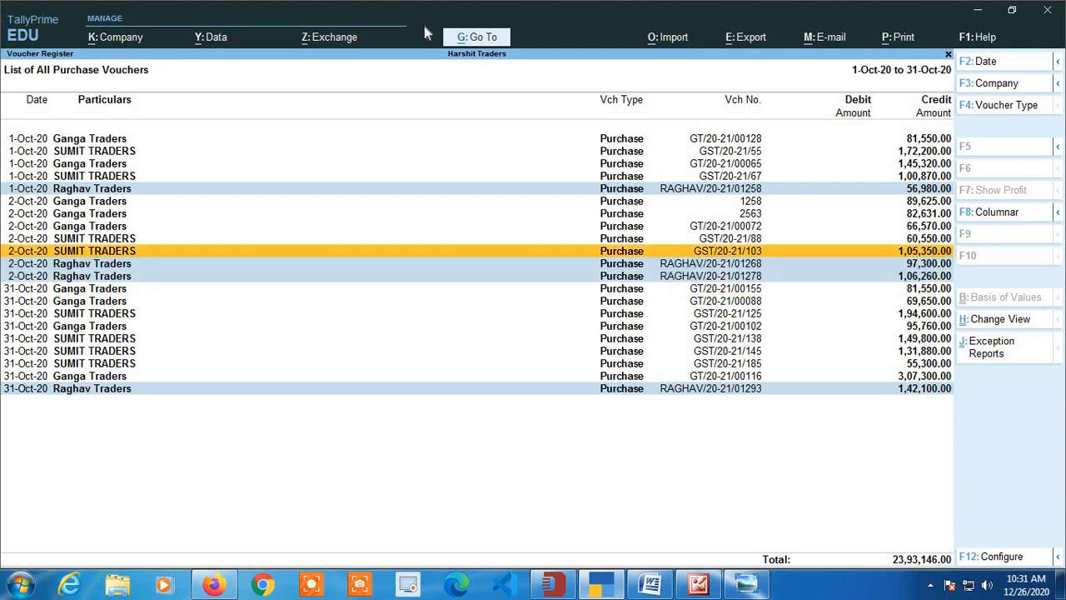
{"action": "key", "text": "Up"}
{"action": "key", "text": "Up"}
{"action": "key", "text": "Up"}
{"action": "key", "text": "Down"}
{"action": "key", "text": "Down"}
{"action": "key", "text": "Down"}
{"action": "key", "text": "Down"}
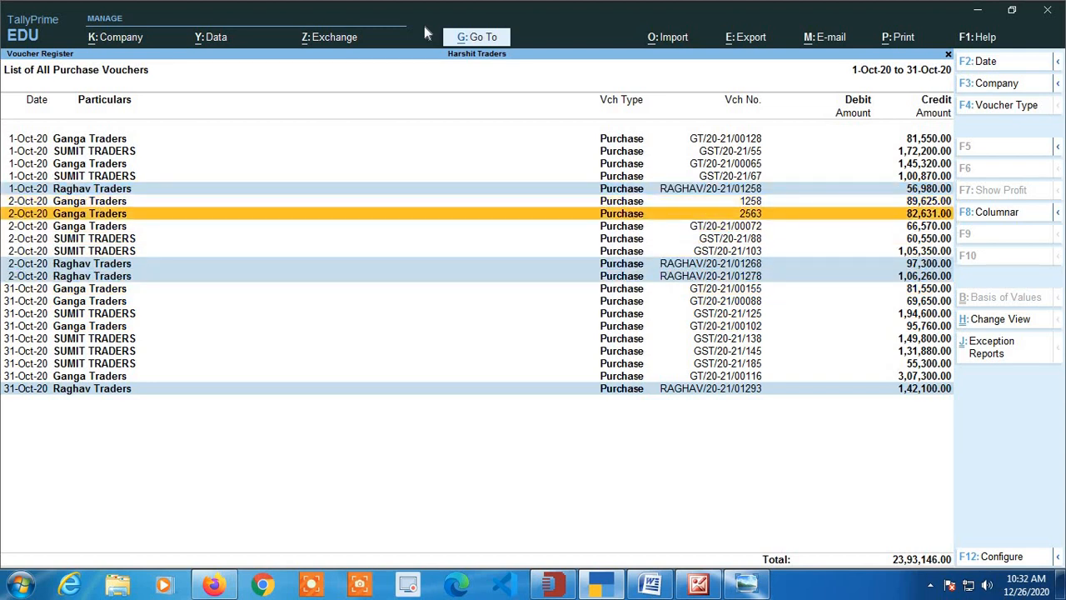
Step: Delete all the marked Raghav Traders purchase vouchers together and confirm the deletion
{"action": "key", "text": "Down"}
{"action": "key", "text": "Down"}
{"action": "key", "text": "Down"}
{"action": "key", "text": "Down"}
{"action": "key", "text": "Down"}
{"action": "key", "text": "Down"}
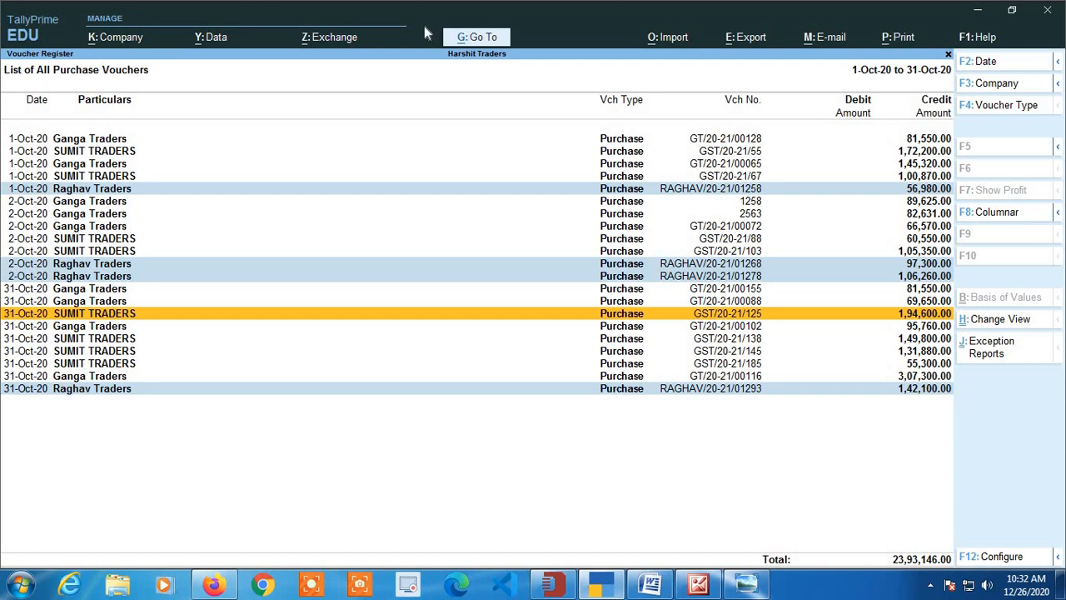
{"action": "key", "text": "alt+d"}
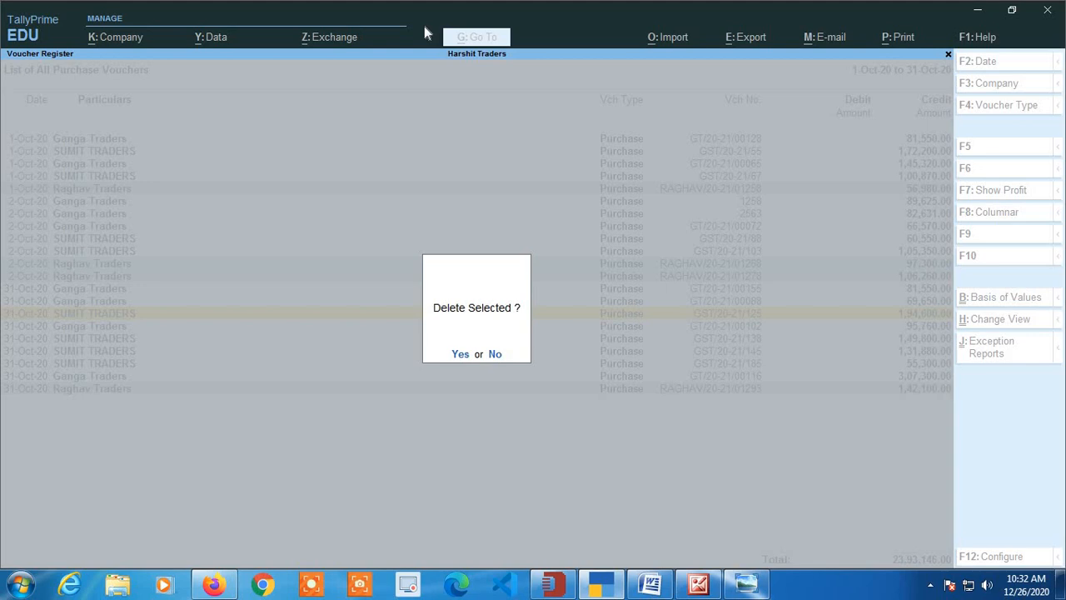
{"action": "key", "text": "y"}
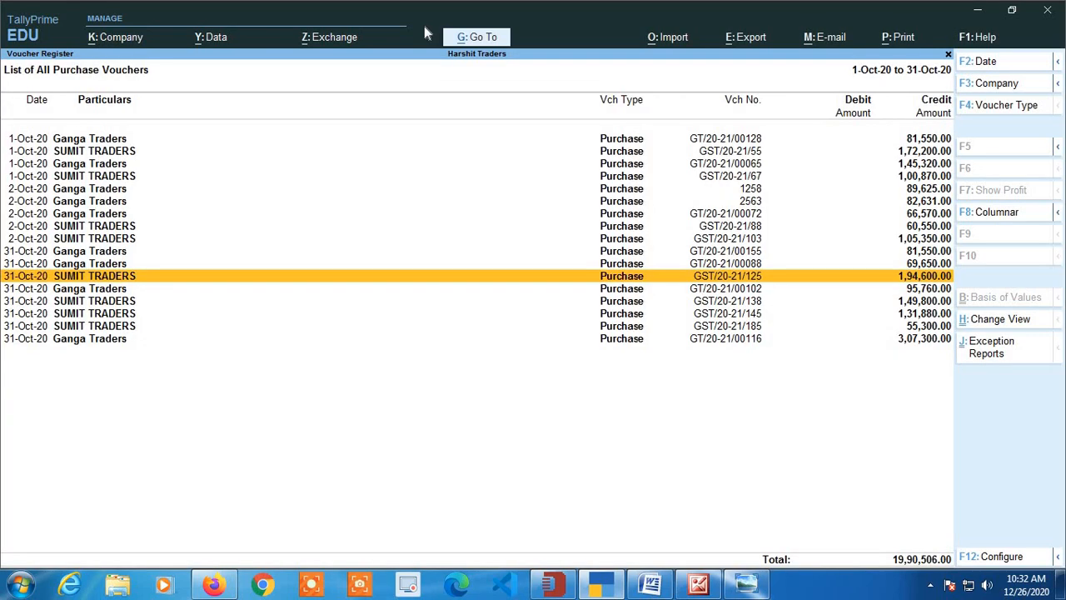
Step: Check the purchase list for any leftover Raghav Traders vouchers
{"action": "key", "text": "Up"}
{"action": "key", "text": "Up"}
{"action": "key", "text": "Up"}
{"action": "key", "text": "Up"}
{"action": "key", "text": "Up"}
{"action": "key", "text": "Up"}
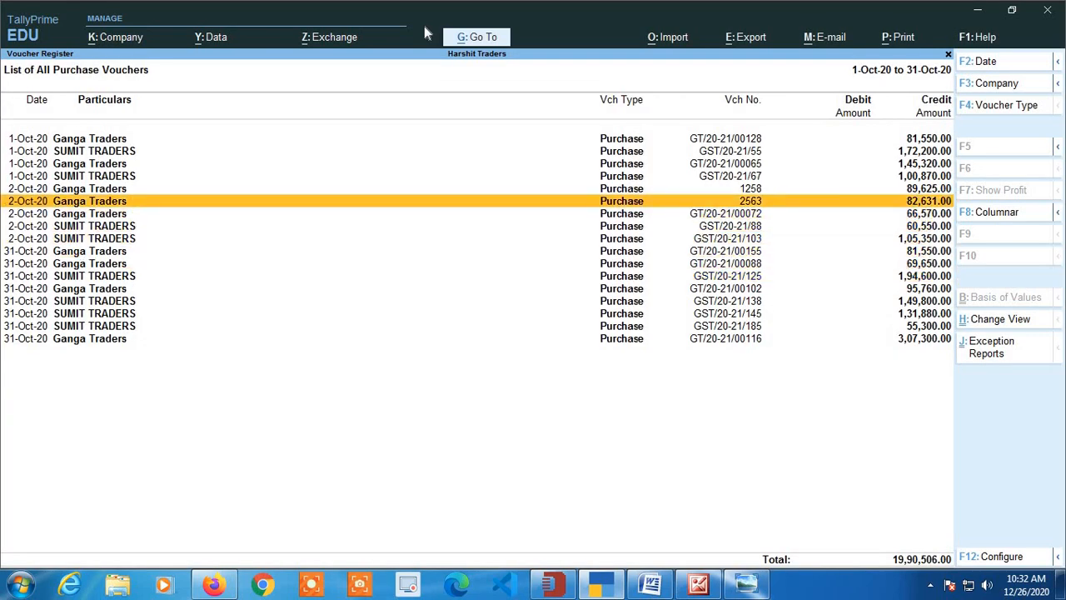
{"action": "key", "text": "Up"}
{"action": "key", "text": "Up"}
{"action": "key", "text": "Up"}
{"action": "key", "text": "Down"}
{"action": "key", "text": "Down"}
{"action": "key", "text": "Down"}
{"action": "key", "text": "Down"}
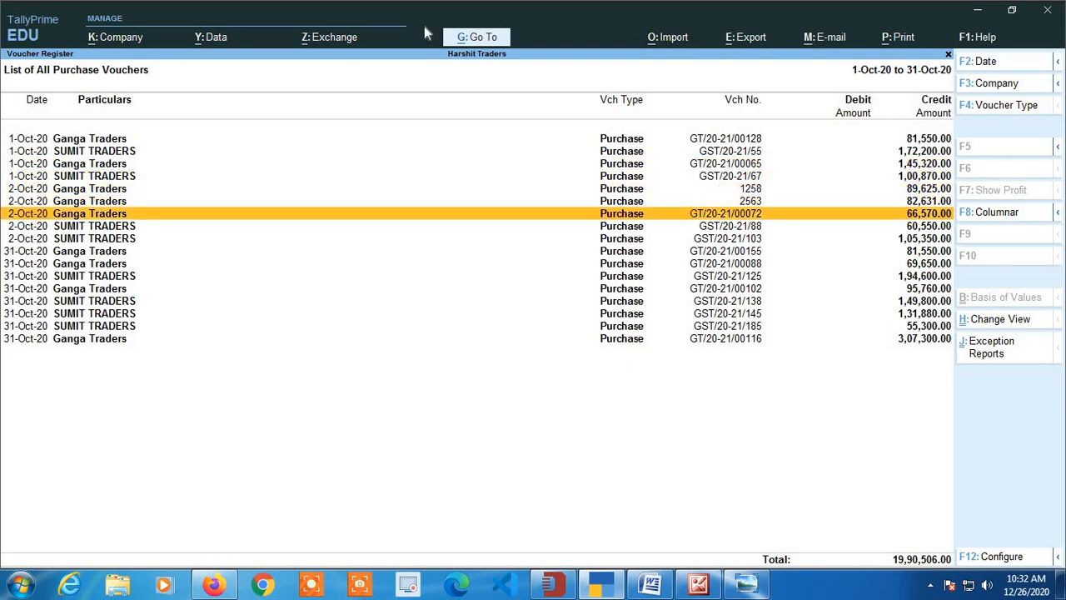
{"action": "key", "text": "Down"}
{"action": "key", "text": "Down"}
{"action": "key", "text": "Down"}
{"action": "key", "text": "Down"}
{"action": "key", "text": "Down"}
{"action": "key", "text": "Down"}
{"action": "key", "text": "Down"}
{"action": "key", "text": "Down"}
{"action": "key", "text": "Down"}
{"action": "key", "text": "Down"}
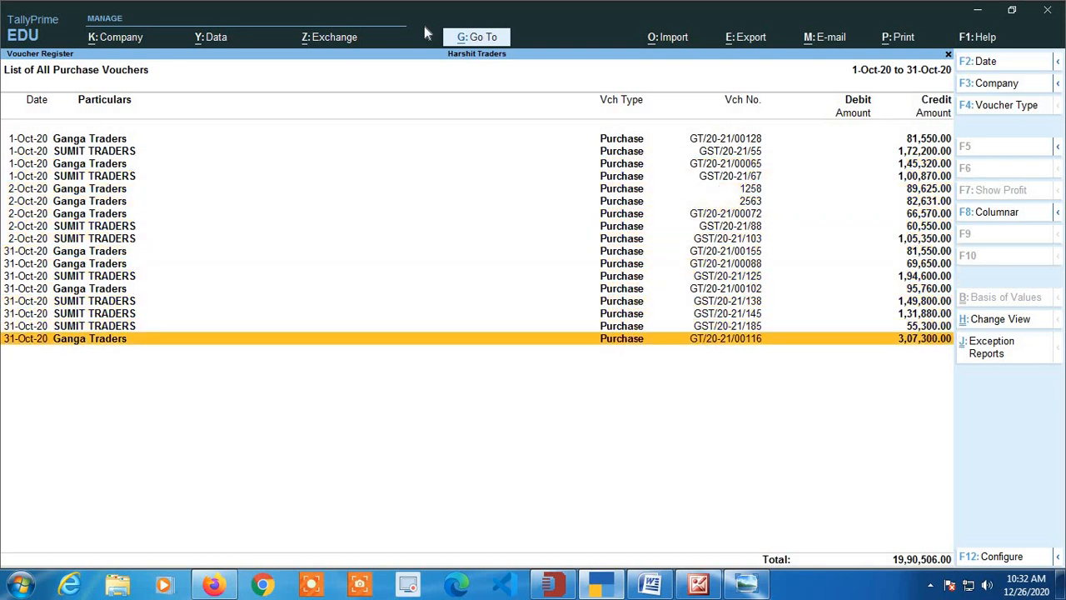
Step: Look over the full range of remaining purchase vouchers, from the first 1-Oct-20 entry to the last 31-Oct-20 entry
{"action": "key", "text": "Up"}
{"action": "key", "text": "Up"}
{"action": "key", "text": "Up"}
{"action": "key", "text": "Up"}
{"action": "key", "text": "Up"}
{"action": "key", "text": "Up"}
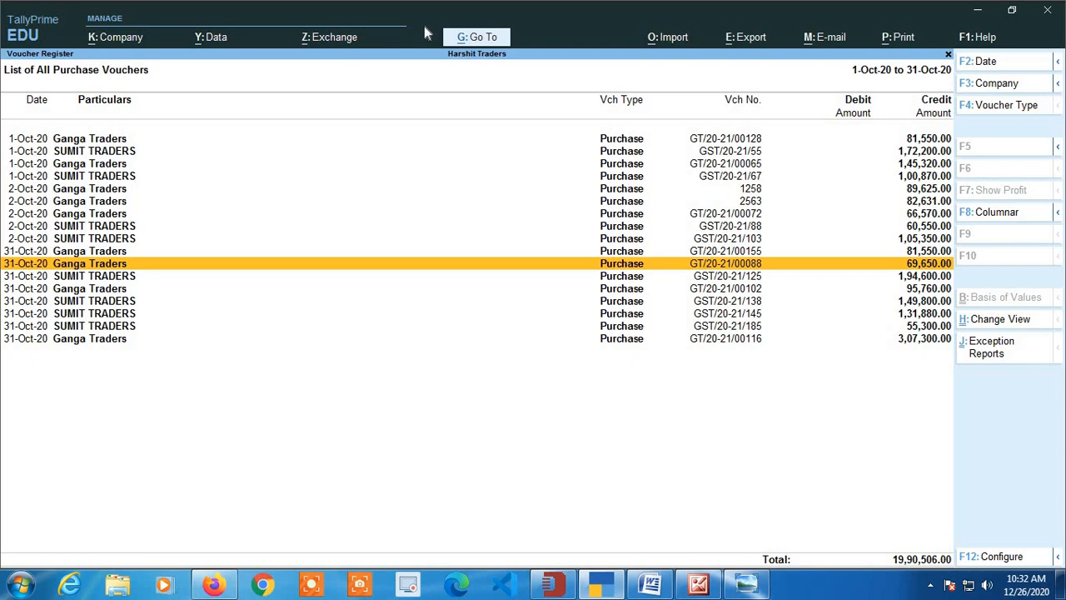
{"action": "key", "text": "Up"}
{"action": "key", "text": "Up"}
{"action": "key", "text": "Up"}
{"action": "key", "text": "Up"}
{"action": "key", "text": "Up"}
{"action": "key", "text": "Up"}
{"action": "key", "text": "Up"}
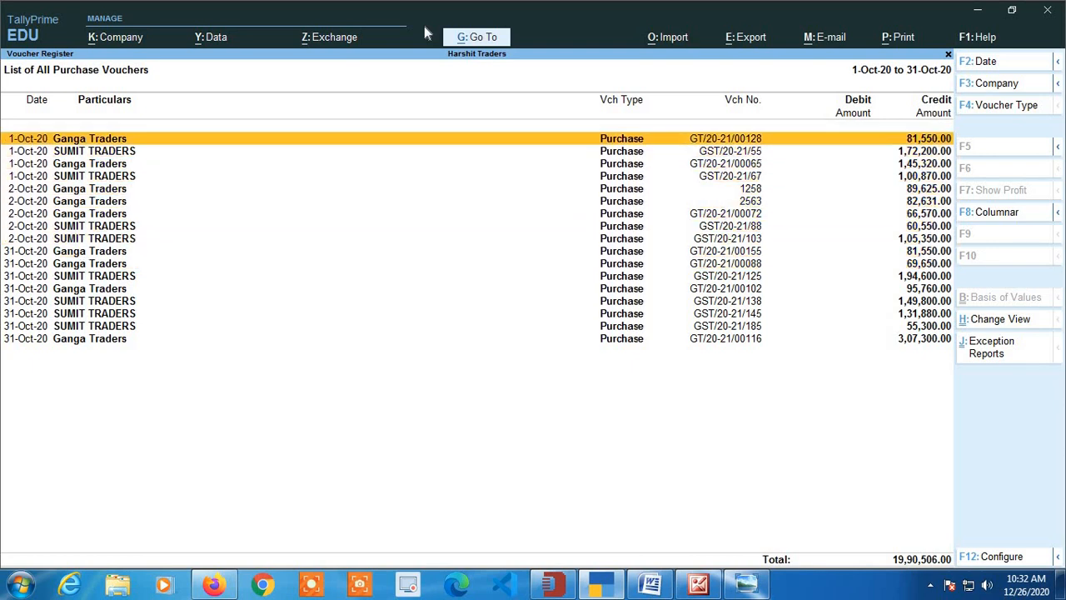
{"action": "key", "text": "Down"}
{"action": "key", "text": "Down"}
{"action": "key", "text": "Down"}
{"action": "key", "text": "Down"}
{"action": "key", "text": "Down"}
{"action": "key", "text": "Down"}
{"action": "key", "text": "Down"}
{"action": "key", "text": "Down"}
{"action": "key", "text": "Down"}
{"action": "key", "text": "Down"}
{"action": "key", "text": "Down"}
{"action": "key", "text": "Down"}
{"action": "key", "text": "Down"}
{"action": "key", "text": "Down"}
{"action": "key", "text": "Down"}
{"action": "key", "text": "Down"}
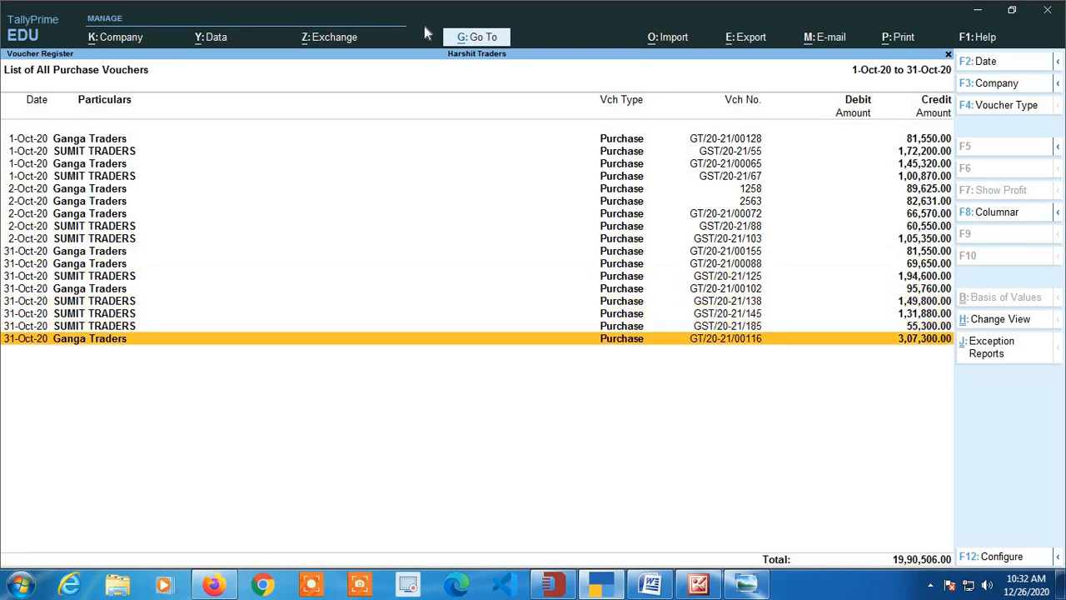
{"action": "key", "text": "Up"}
{"action": "key", "text": "Up"}
{"action": "key", "text": "Up"}
{"action": "key", "text": "Up"}
{"action": "key", "text": "Up"}
{"action": "key", "text": "Up"}
{"action": "key", "text": "Up"}
{"action": "key", "text": "Up"}
{"action": "key", "text": "Up"}
{"action": "key", "text": "Up"}
{"action": "key", "text": "Up"}
{"action": "key", "text": "Up"}
{"action": "key", "text": "Up"}
{"action": "key", "text": "Up"}
{"action": "key", "text": "Up"}
{"action": "key", "text": "Up"}
{"action": "key", "text": "Down"}
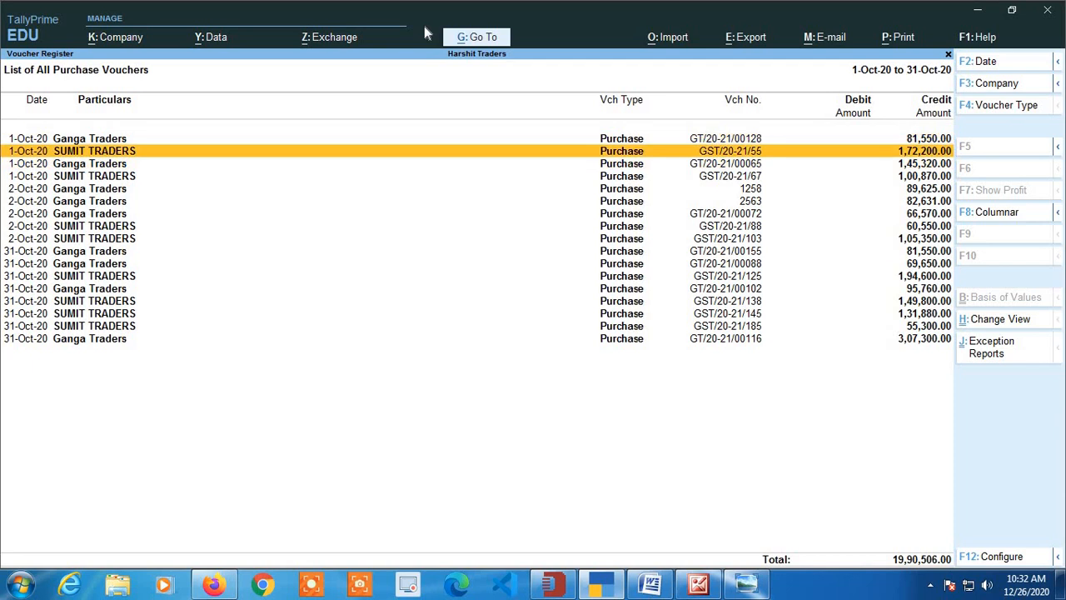
{"action": "key", "text": "Down"}
{"action": "key", "text": "Down"}
{"action": "key", "text": "Down"}
{"action": "key", "text": "Down"}
{"action": "key", "text": "Down"}
{"action": "key", "text": "Down"}
{"action": "key", "text": "Down"}
{"action": "key", "text": "Down"}
{"action": "key", "text": "Down"}
{"action": "key", "text": "Down"}
{"action": "key", "text": "Down"}
{"action": "key", "text": "Down"}
{"action": "key", "text": "Down"}
{"action": "key", "text": "Down"}
{"action": "key", "text": "Down"}
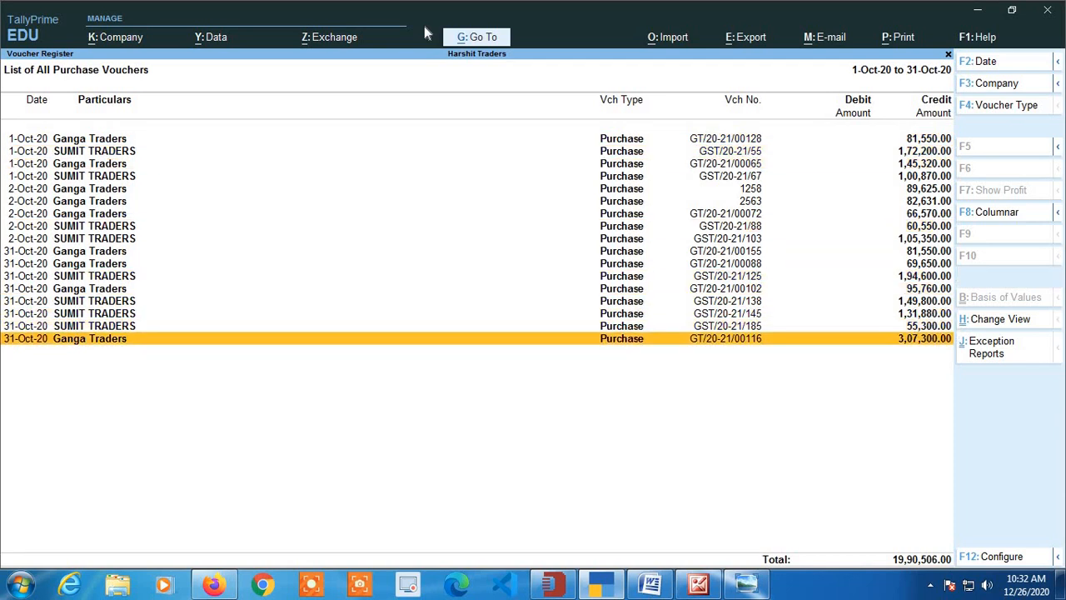
{"action": "key", "text": "Up"}
{"action": "key", "text": "Up"}
{"action": "key", "text": "Up"}
{"action": "key", "text": "Up"}
{"action": "key", "text": "Up"}
{"action": "key", "text": "Up"}
{"action": "key", "text": "Up"}
{"action": "key", "text": "Up"}
{"action": "key", "text": "Up"}
{"action": "key", "text": "Up"}
{"action": "key", "text": "Up"}
{"action": "key", "text": "Up"}
{"action": "key", "text": "Up"}
{"action": "key", "text": "Up"}
{"action": "key", "text": "Up"}
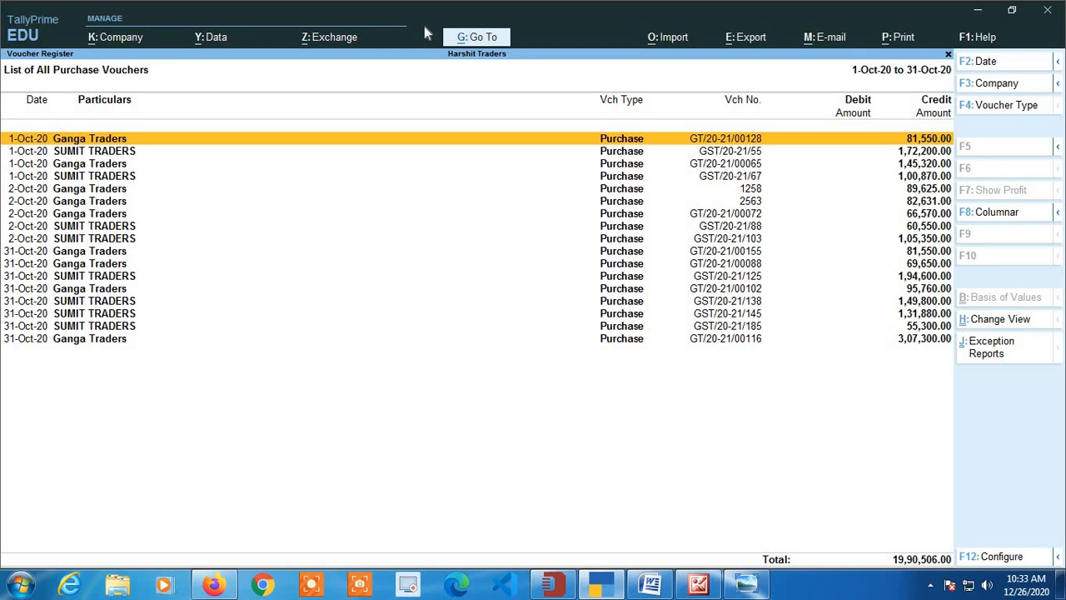
Step: Select every remaining purchase voucher in the October register and delete them all at once, confirming the deletion
{"action": "key", "text": "ctrl+a"}
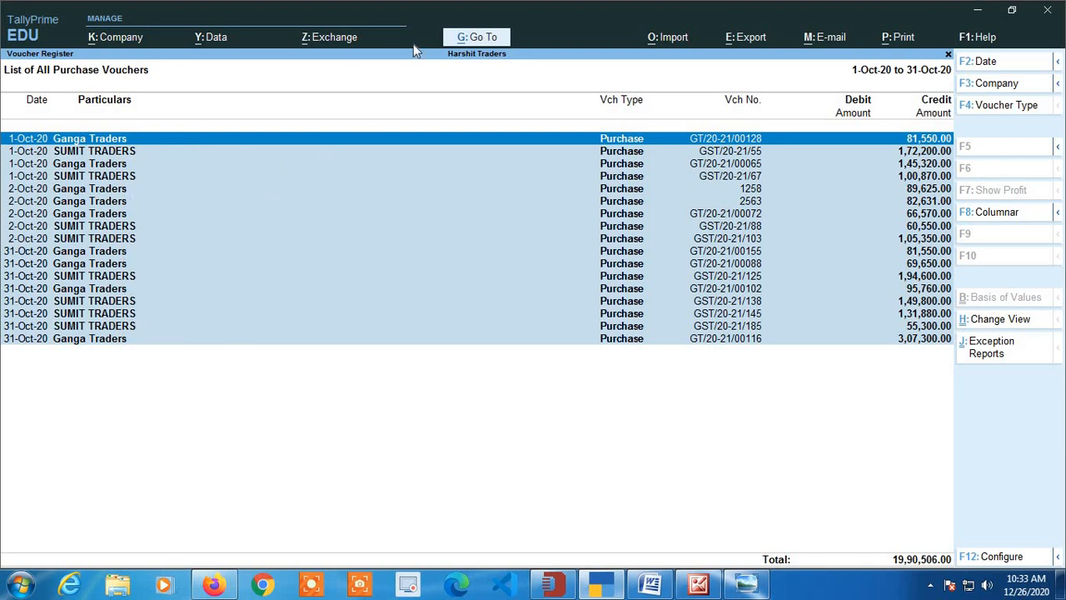
{"action": "key", "text": "alt"}
{"action": "key", "text": "alt+d"}
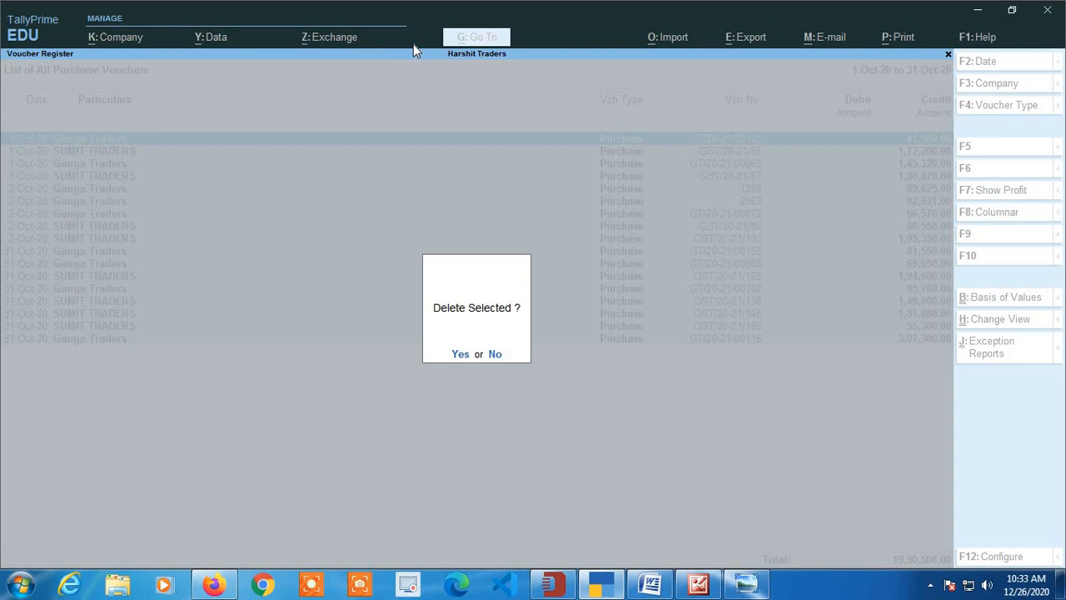
{"action": "key", "text": "y"}
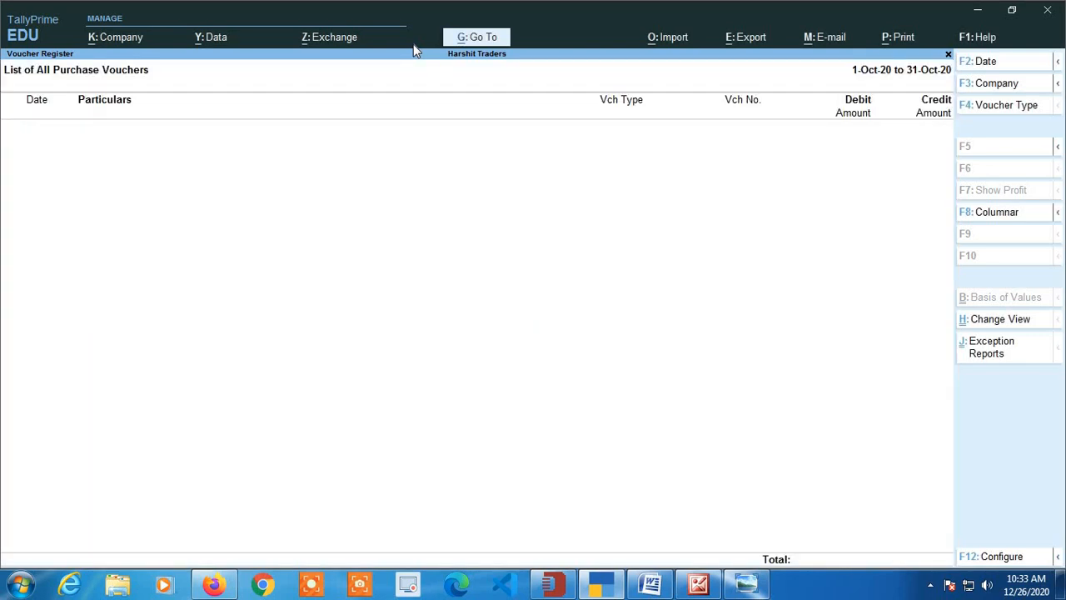